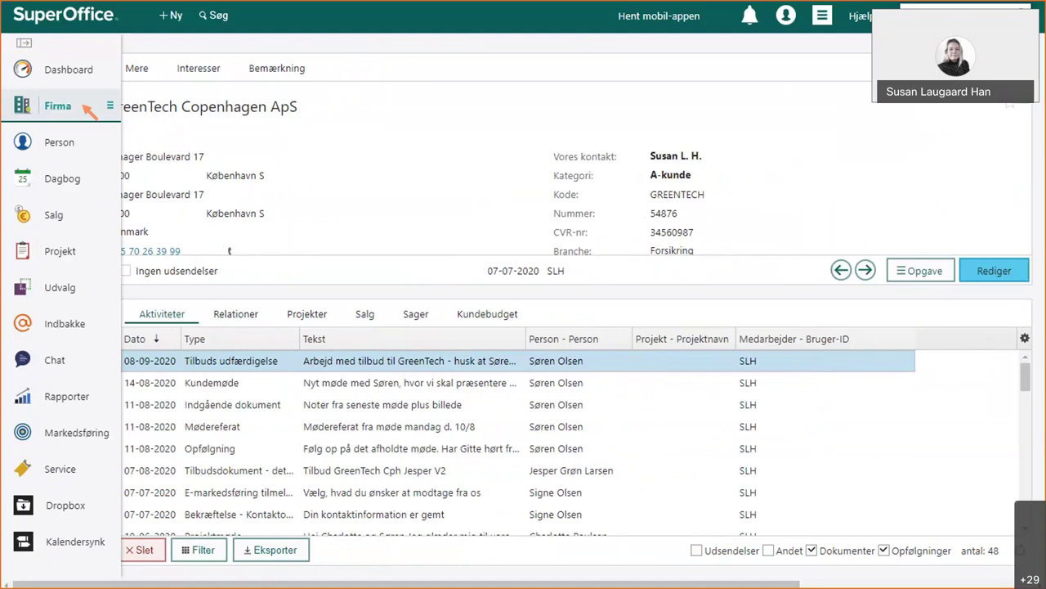
- Add the Salg column to the company's activity list and place it between the Tekst and Person columns
mouse_move(88, 111)
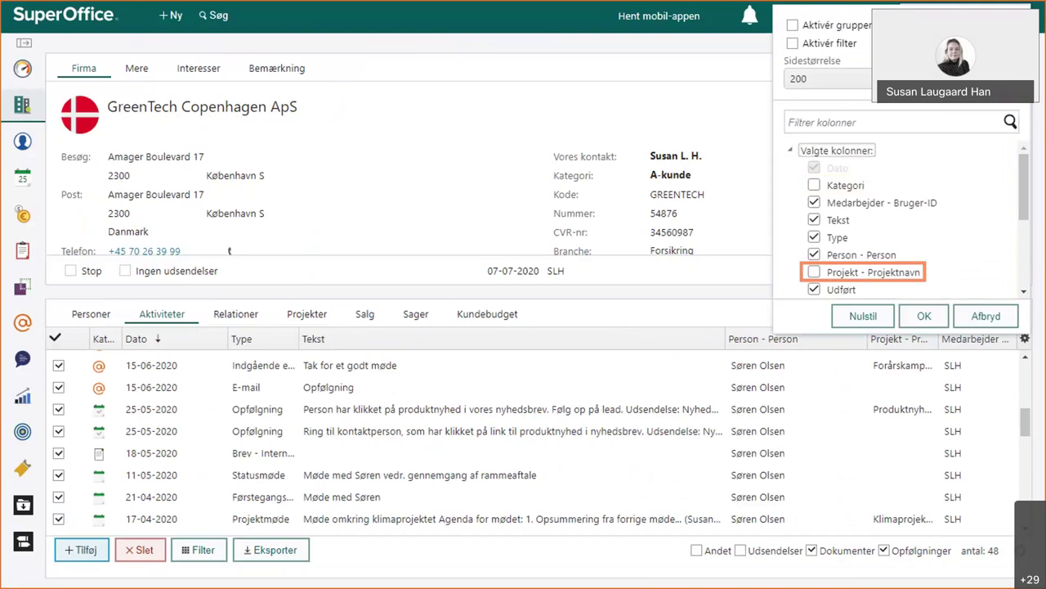
text(salg)
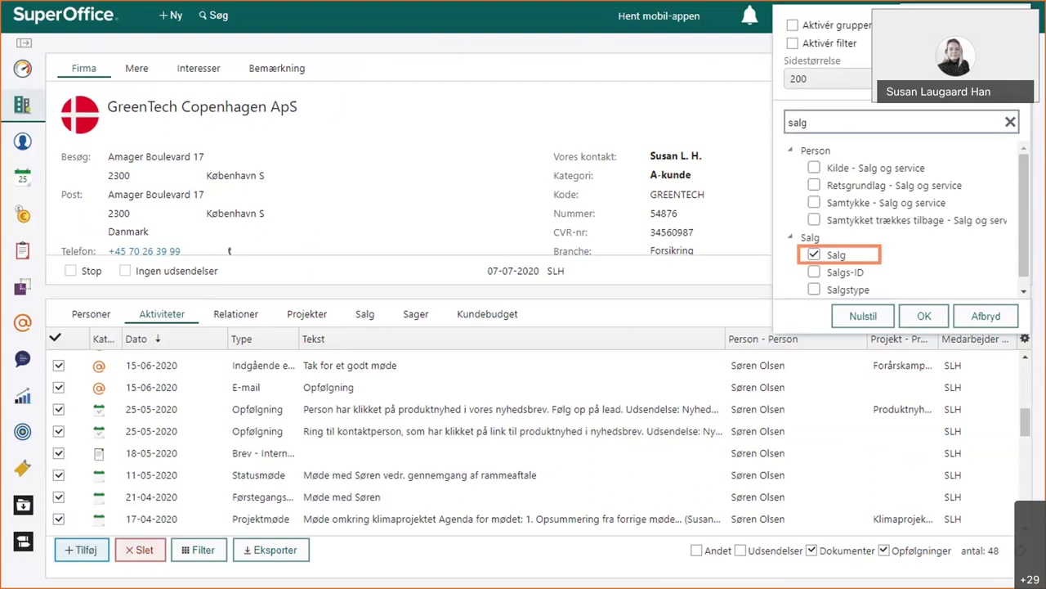
key(Return)
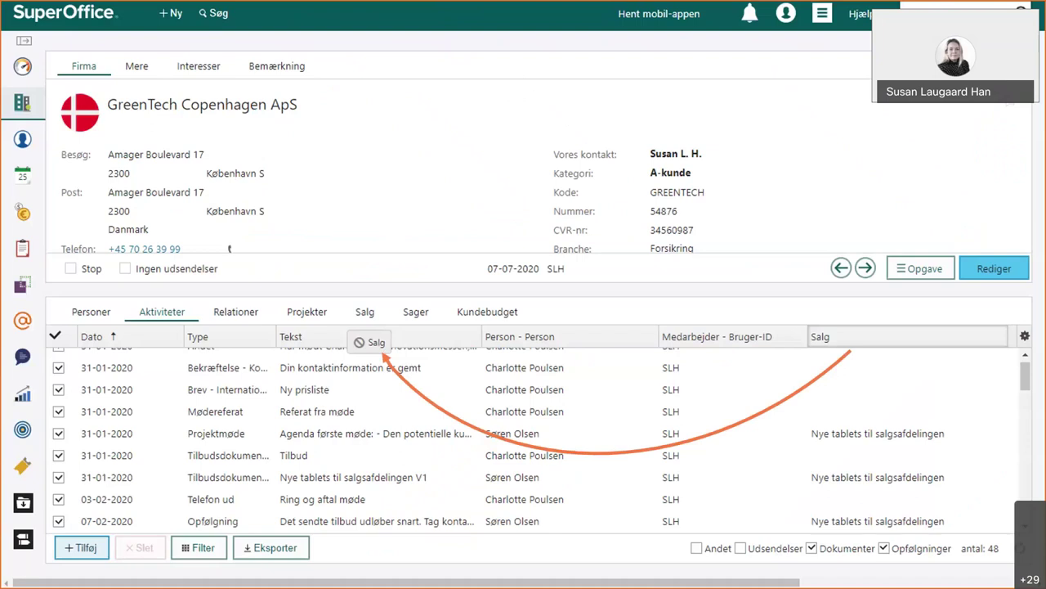
drag(360, 342, 482, 339)
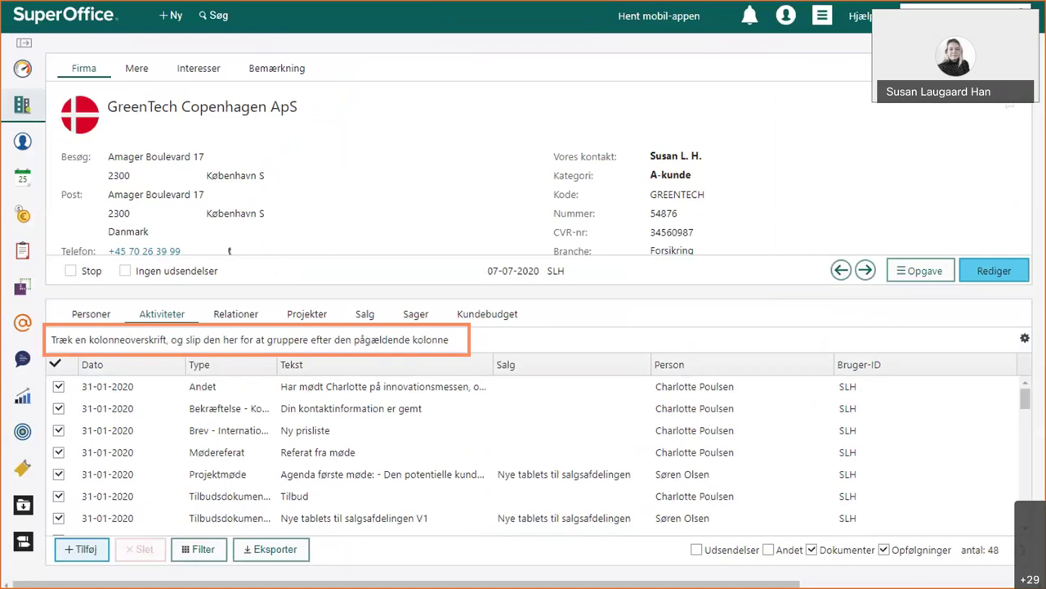
- Group the activity list by Person, and expand the first person's group and its Mødereferat type
drag(678, 364, 88, 339)
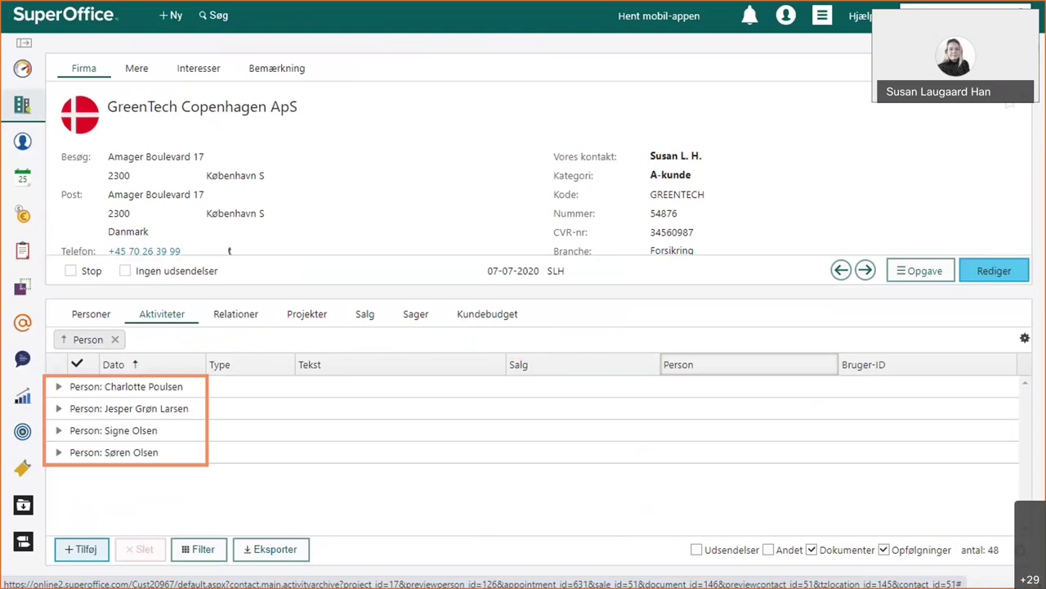
click(58, 386)
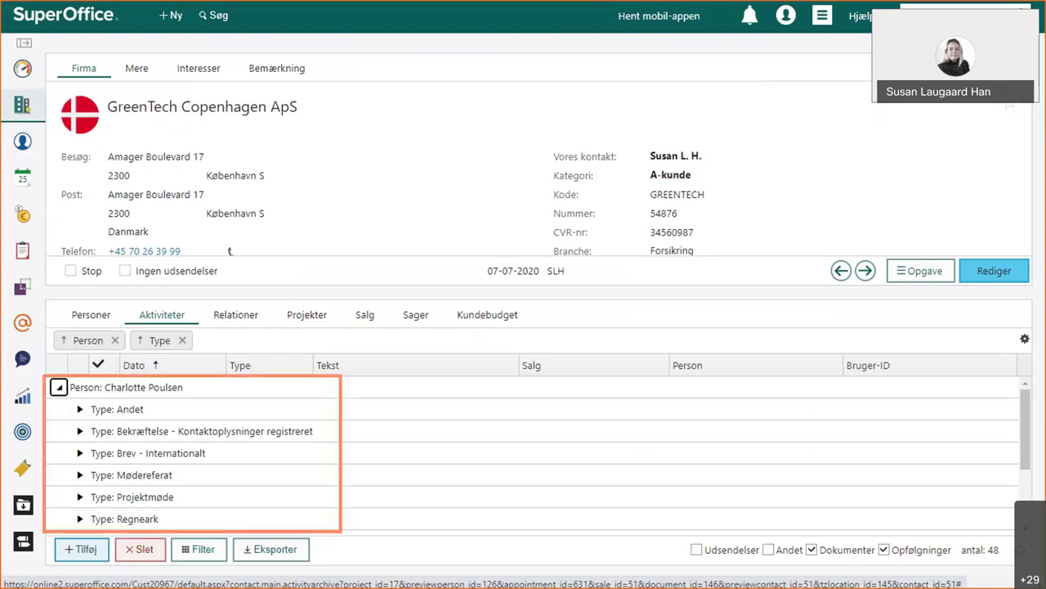
click(80, 475)
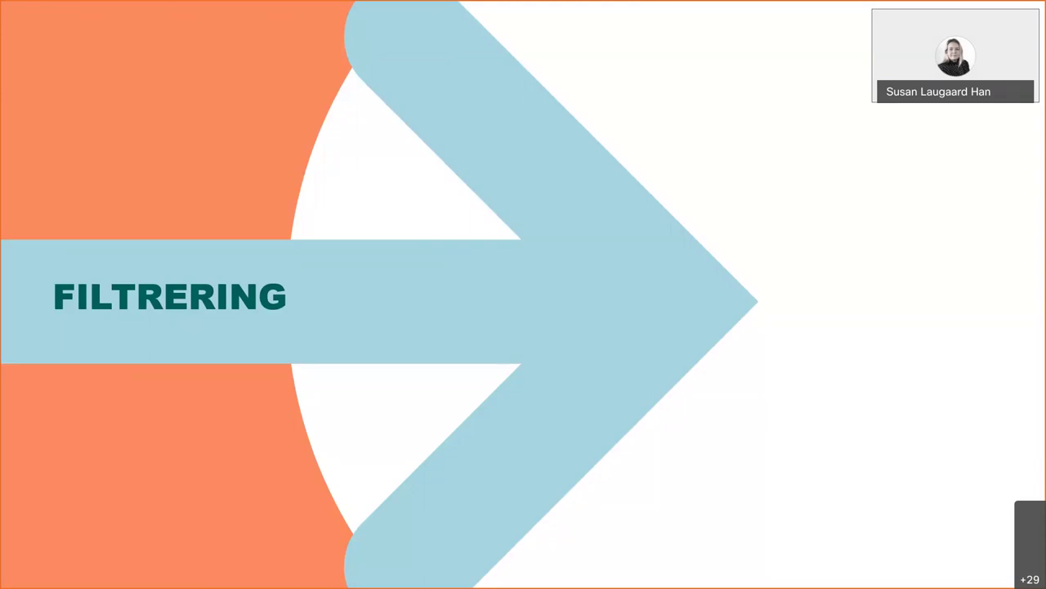
key(Right)
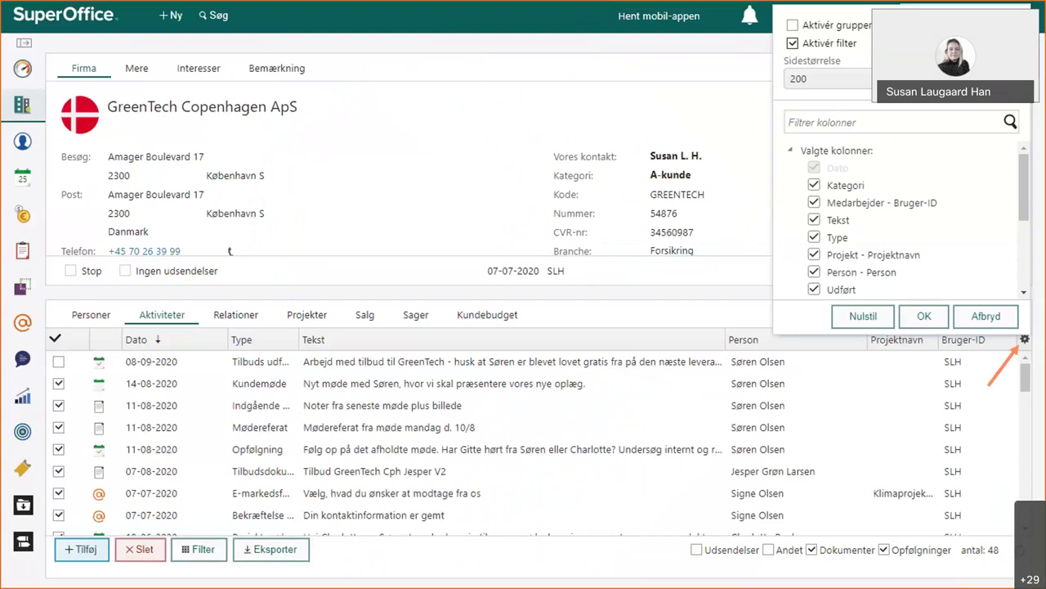
key(Right)
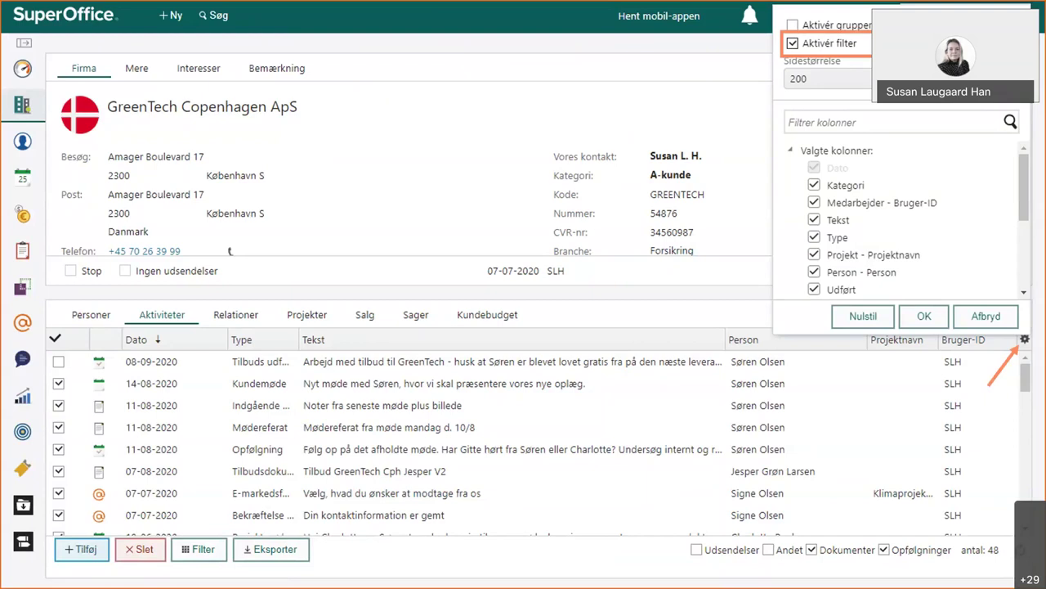
key(Right)
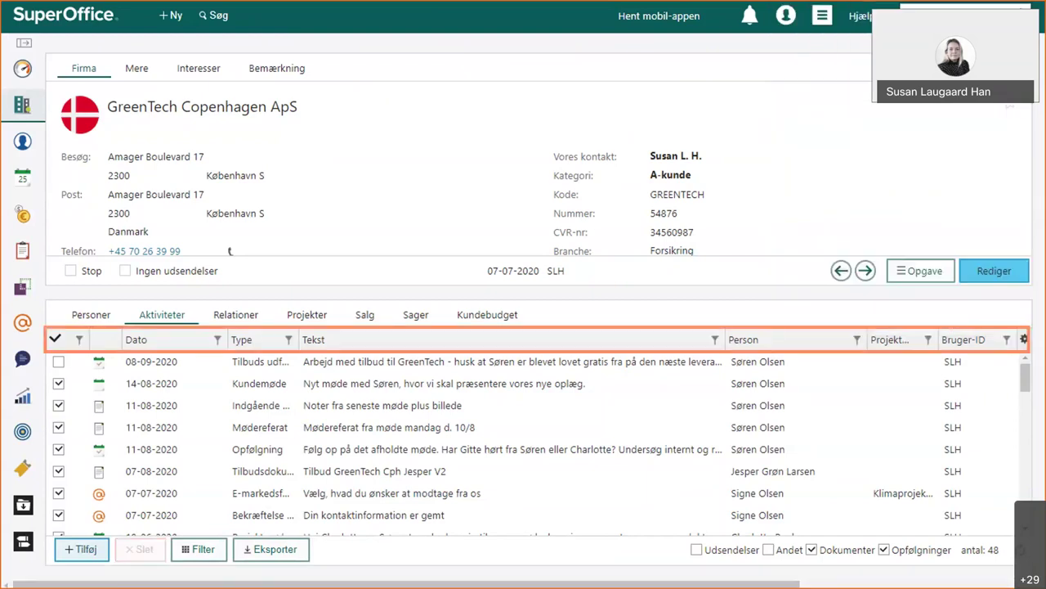
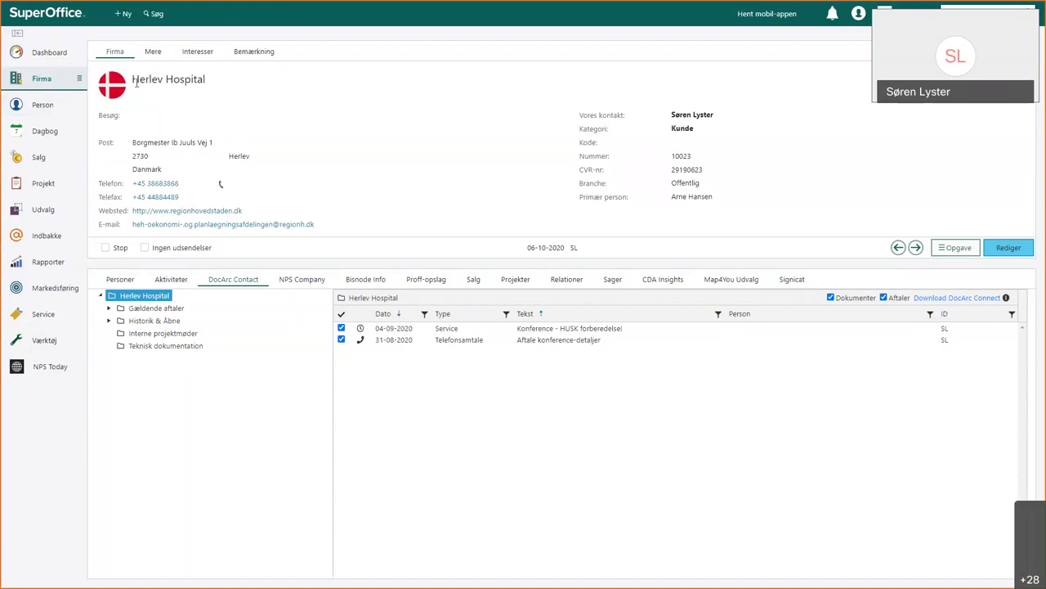
drag(135, 81, 239, 85)
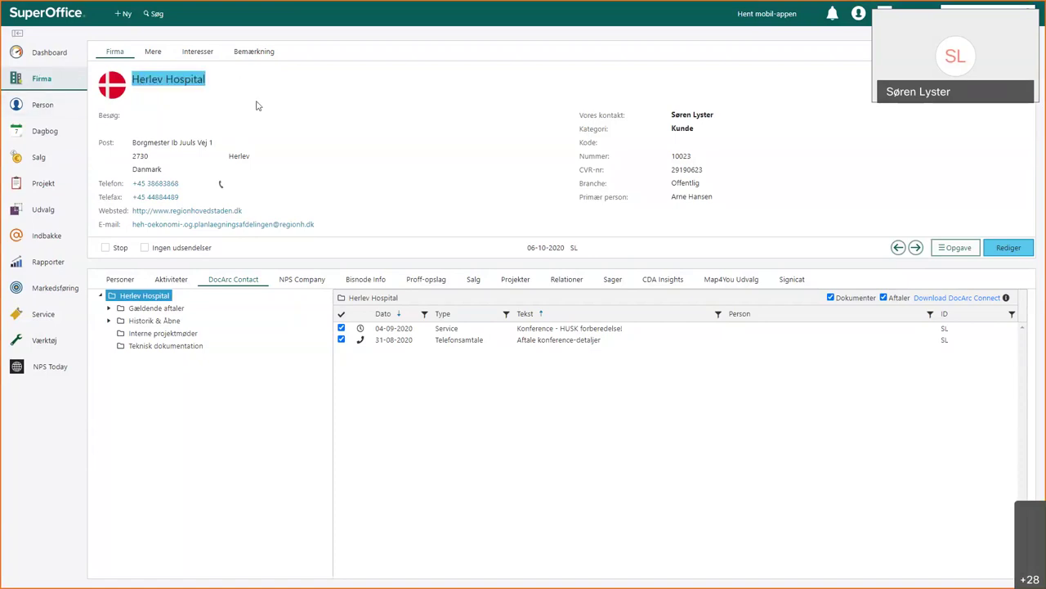
click(275, 92)
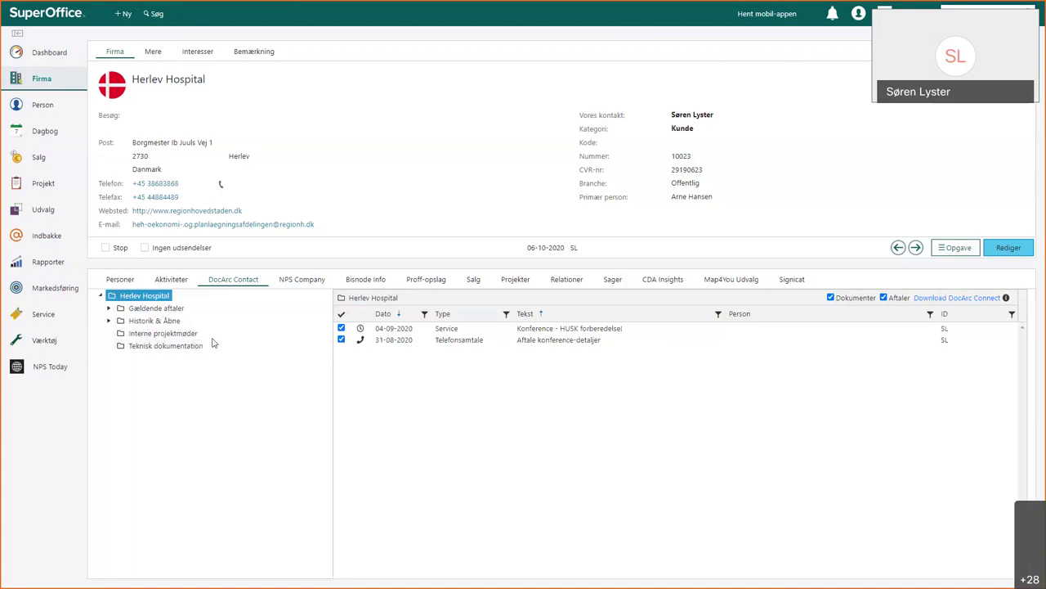
drag(711, 133, 668, 131)
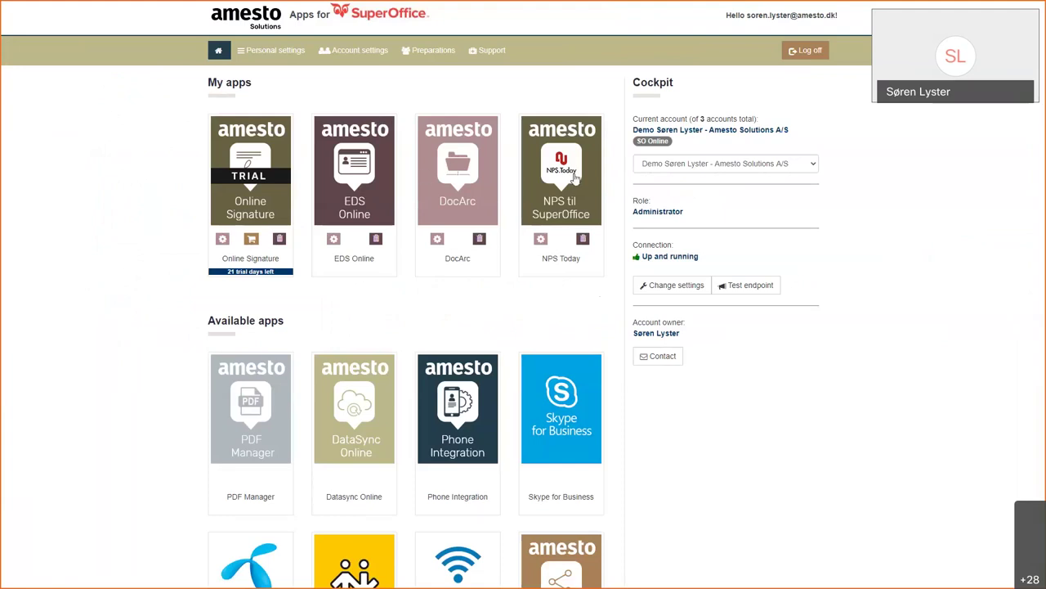
- Open the DocArc app's settings from the Amesto apps page and open the Projektdokumentation template for editing
click(437, 240)
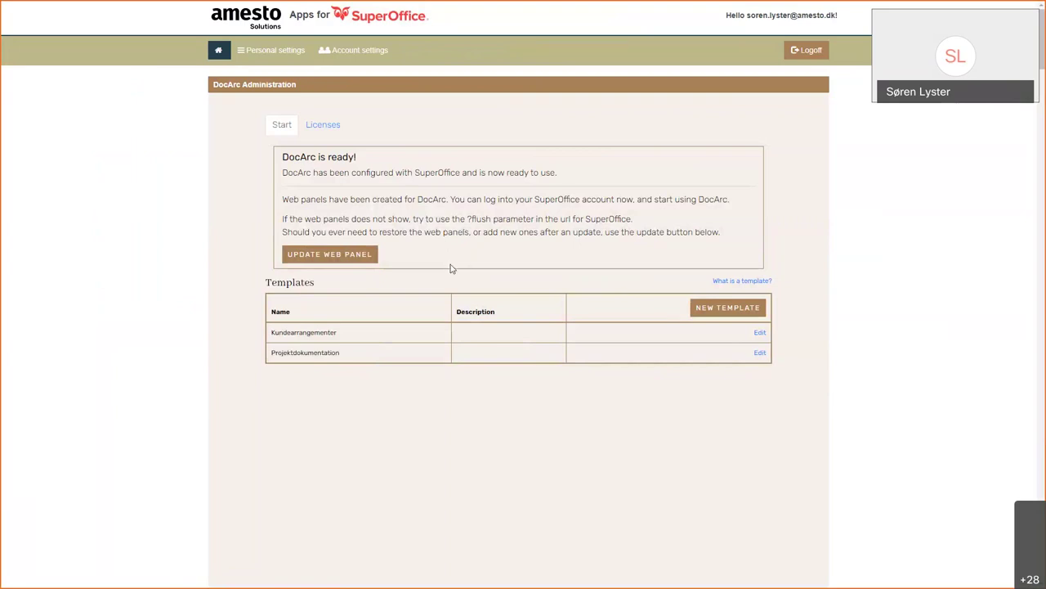
drag(265, 283, 287, 283)
click(319, 287)
click(759, 358)
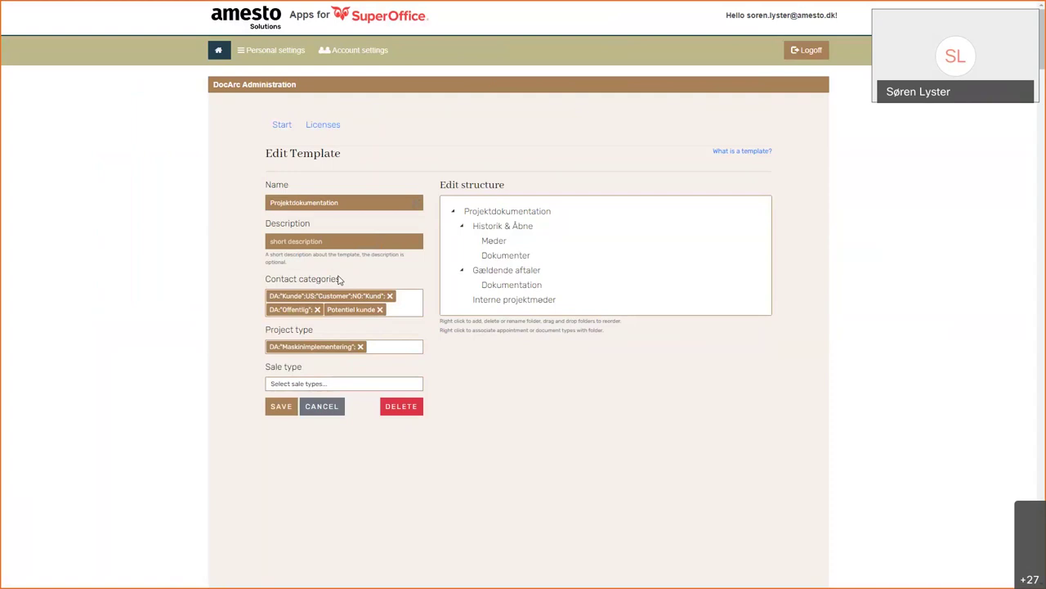
- Examine the template's contact categories, its project type and the folders in its structure
click(300, 310)
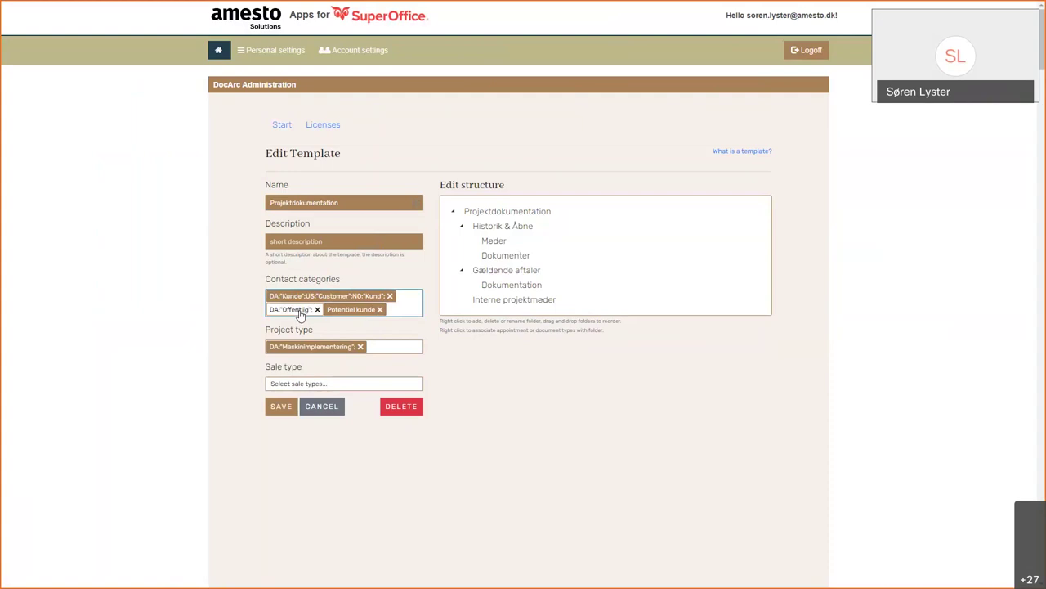
click(340, 314)
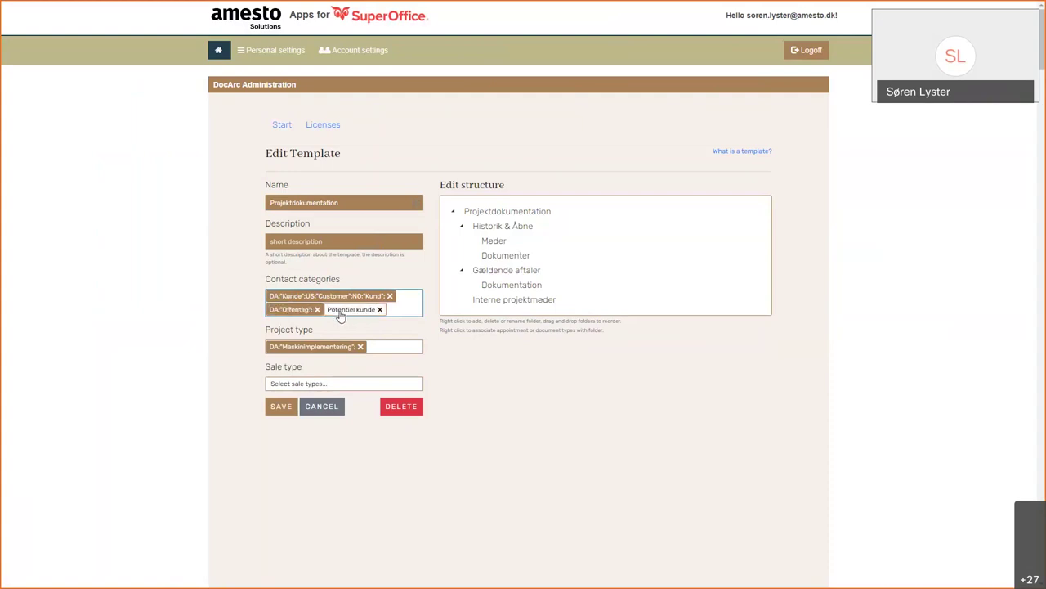
click(307, 334)
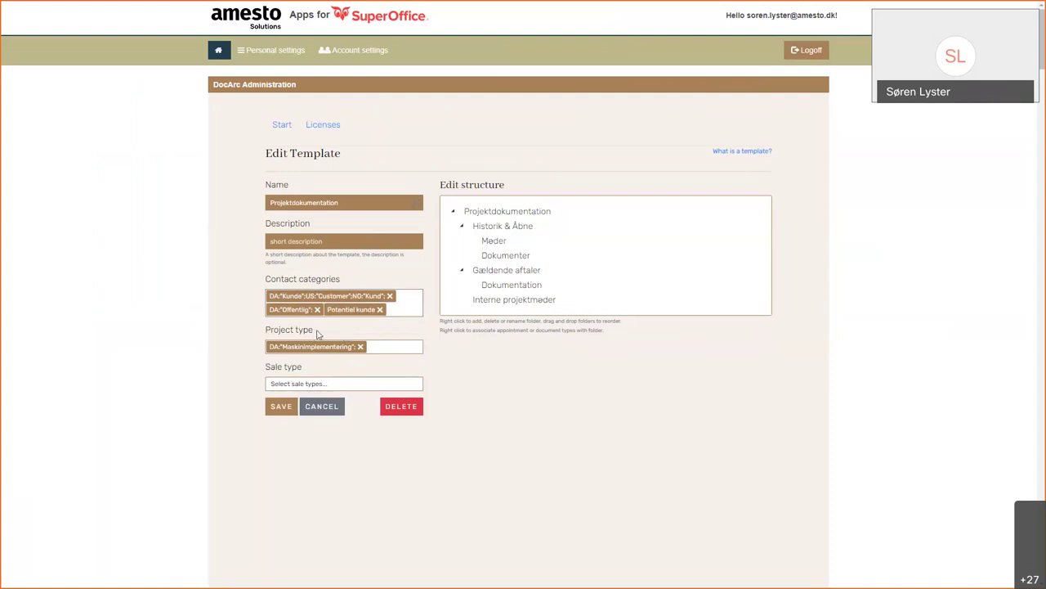
click(294, 348)
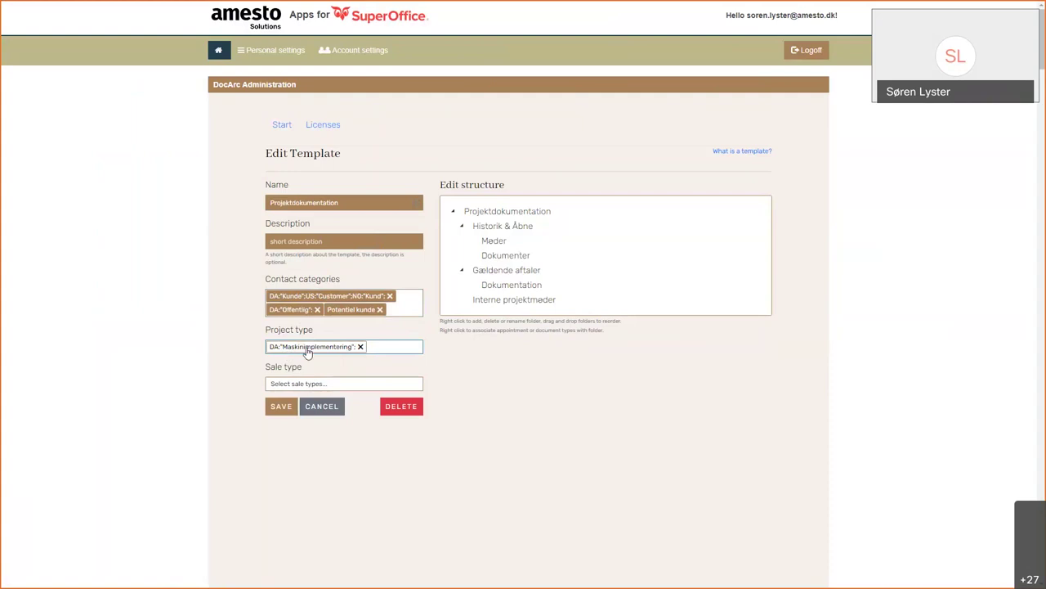
click(399, 302)
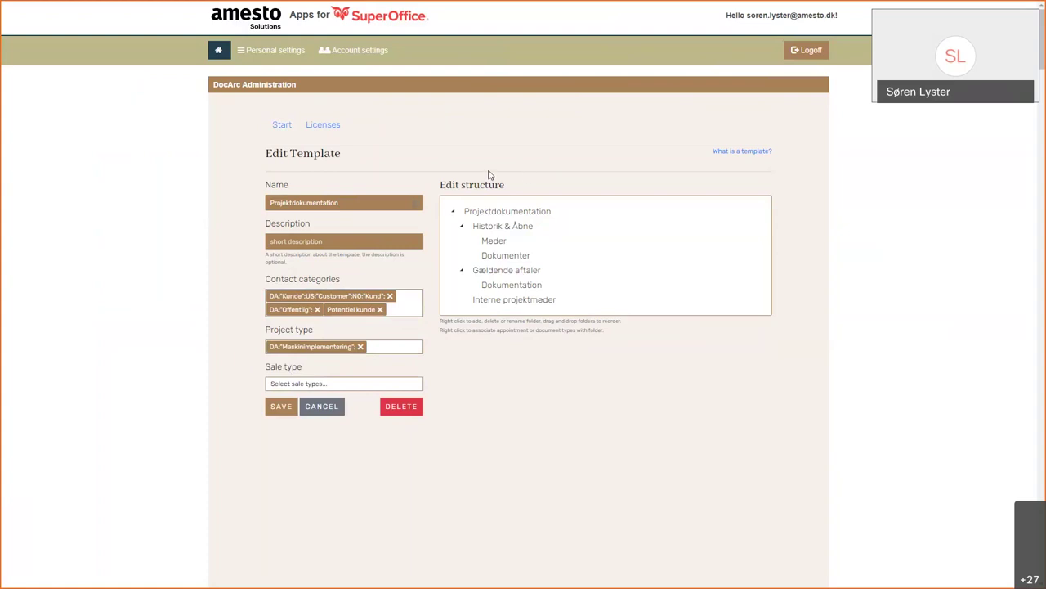
drag(439, 185, 507, 187)
click(531, 186)
click(507, 285)
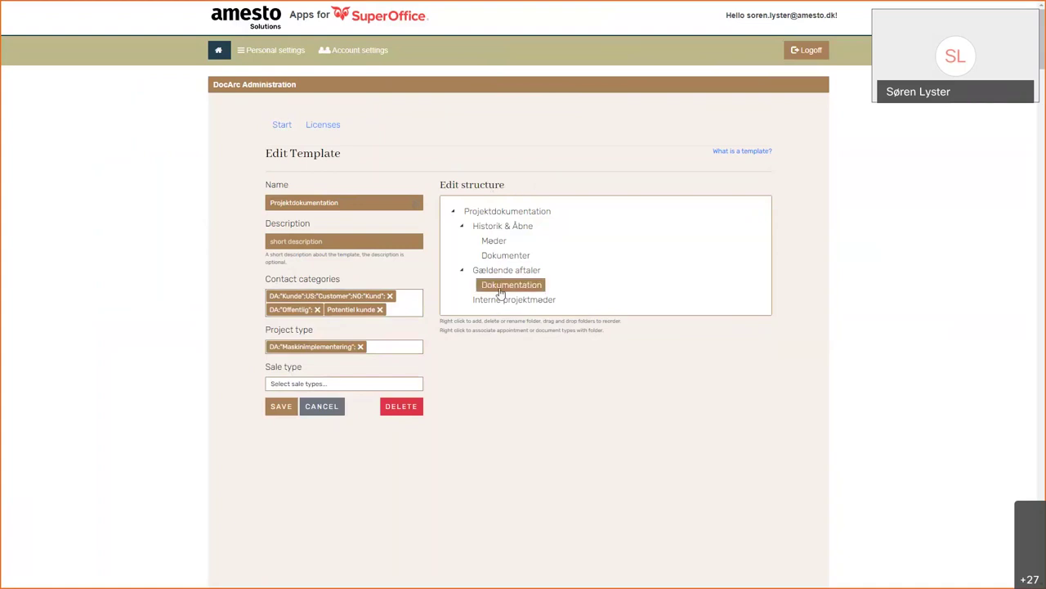
click(515, 226)
click(514, 212)
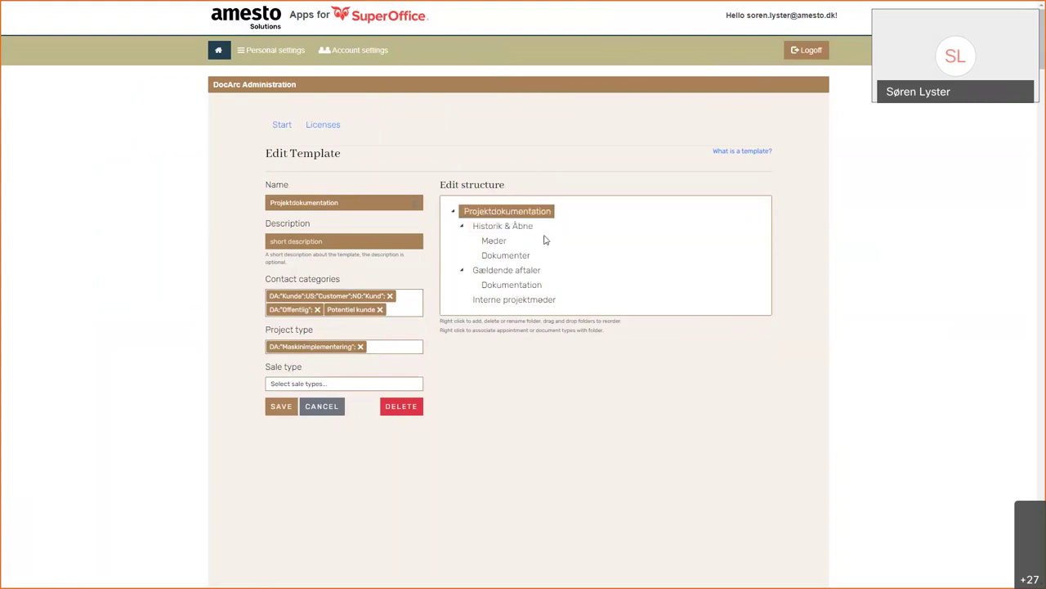
- Try associating the Kontraktmøde appointment type with the Historik & Åbne folder
click(519, 228)
right_click(518, 229)
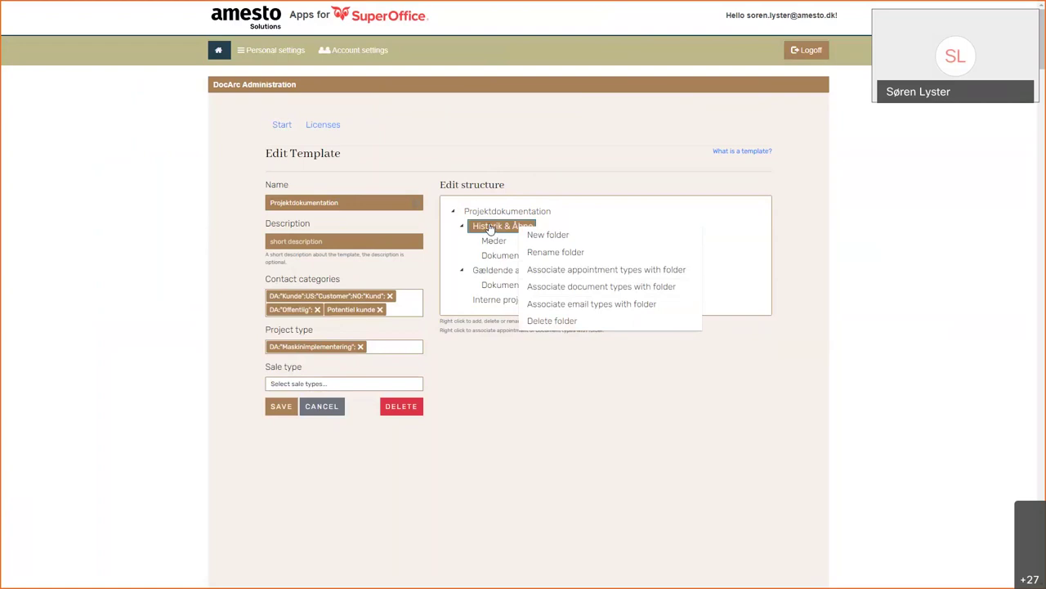
click(584, 271)
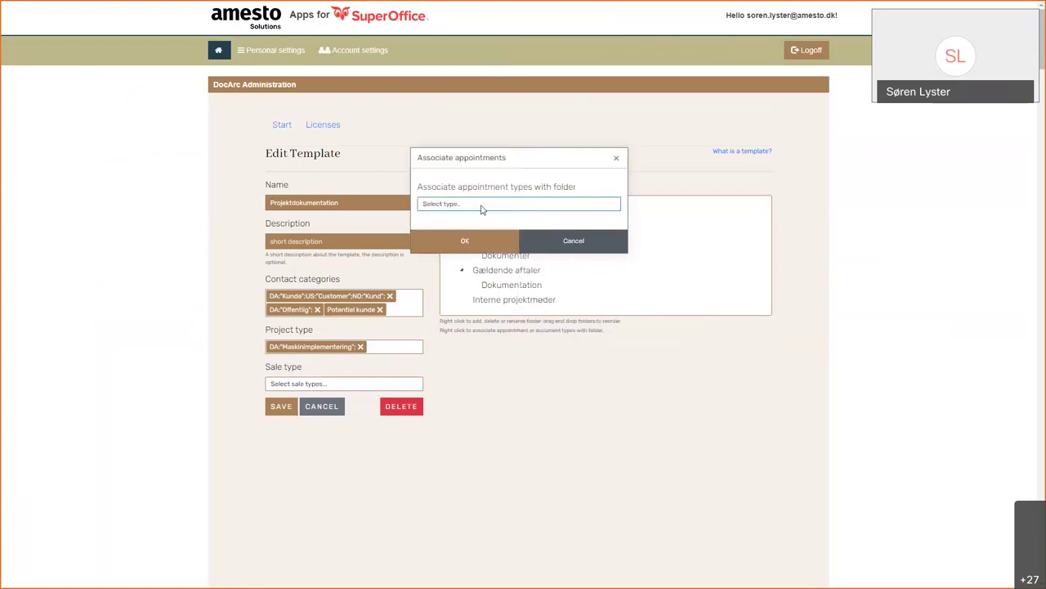
click(482, 206)
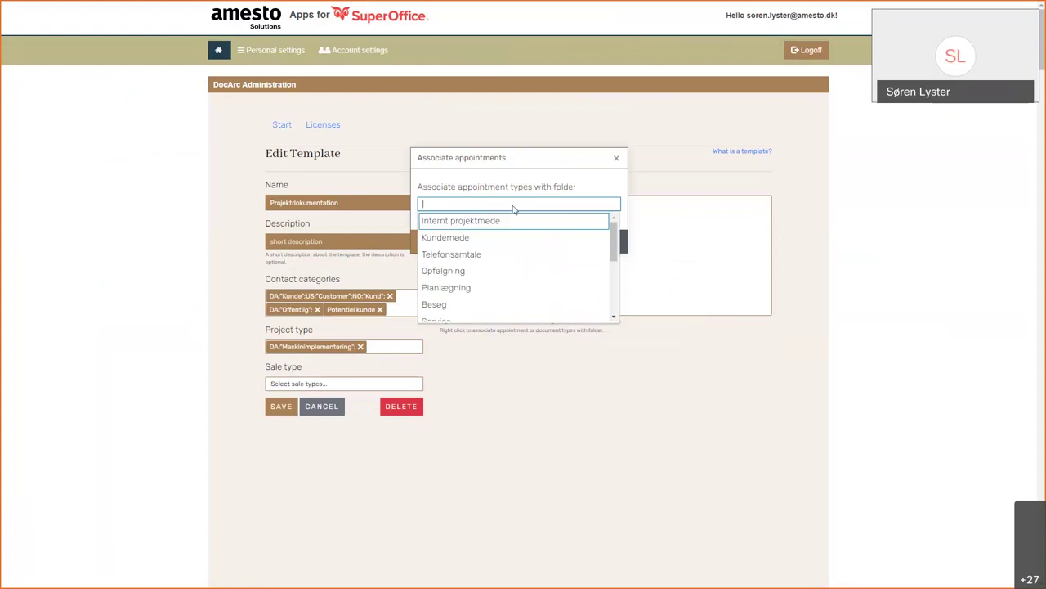
mouse_move(615, 235)
mouse_down()
mouse_move(618, 301)
mouse_move(614, 226)
mouse_up()
drag(615, 235, 618, 300)
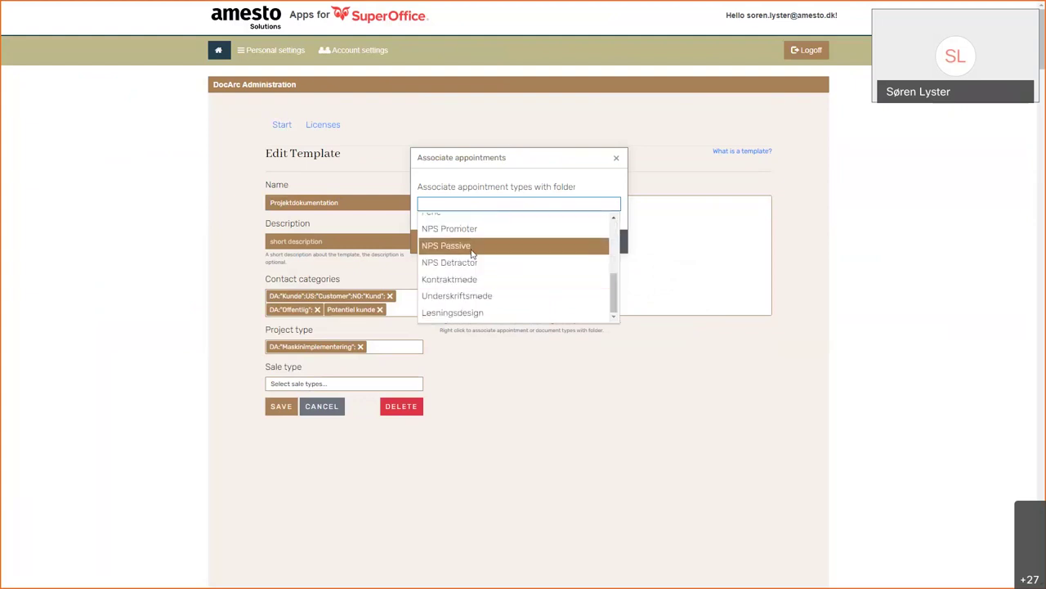
click(479, 281)
click(479, 285)
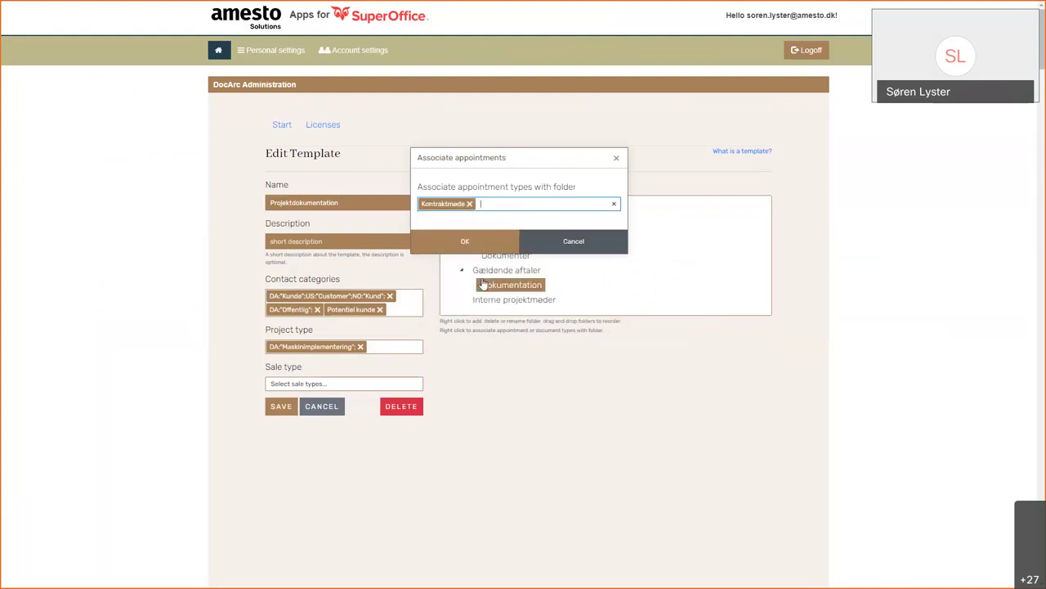
click(470, 204)
click(574, 245)
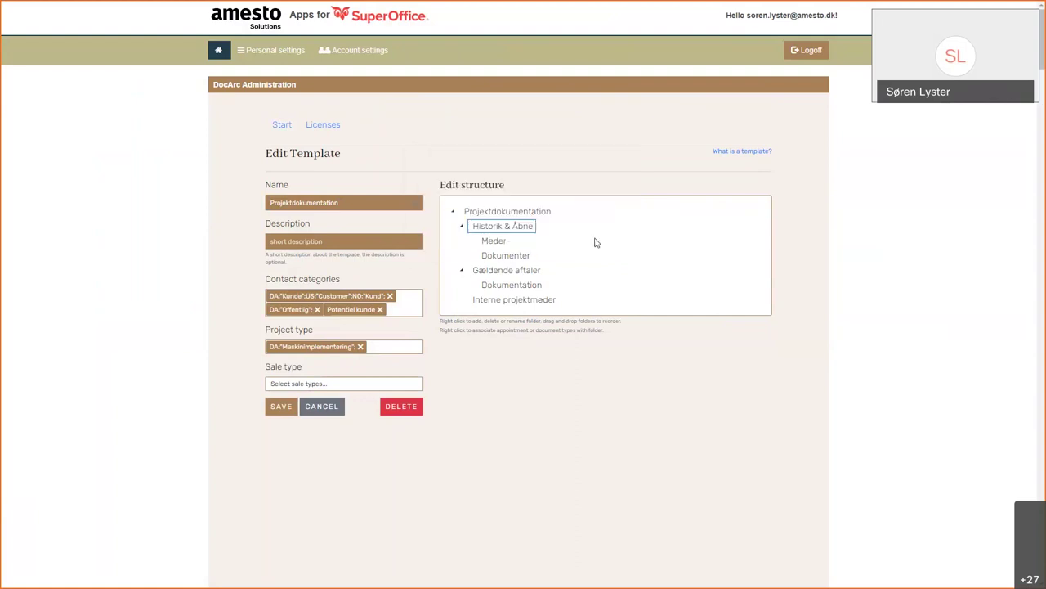
- Check which document types are associated with the Dokumentation folder under Gældende aftaler
right_click(520, 290)
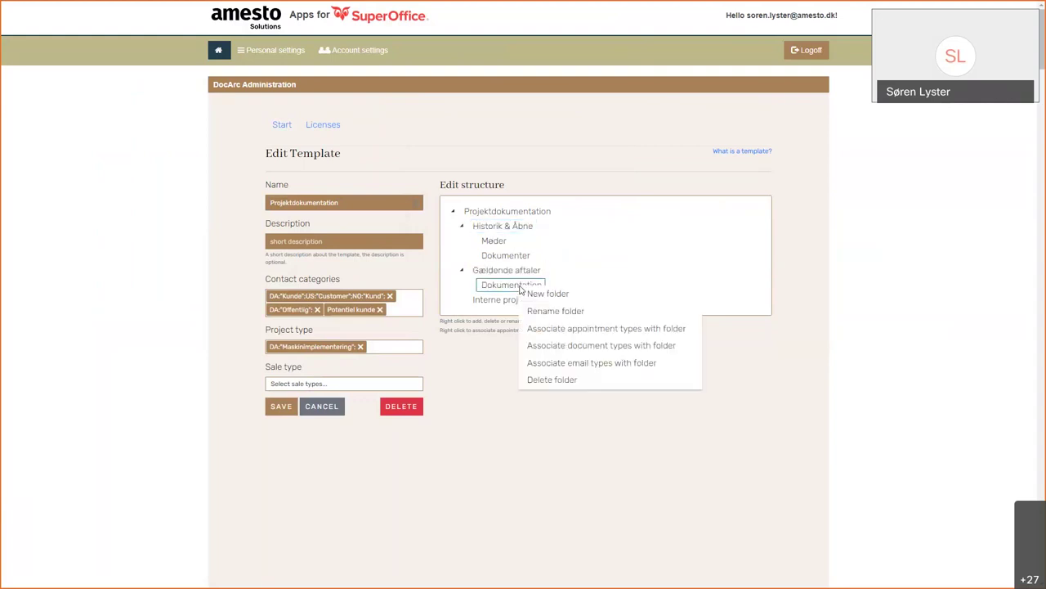
click(574, 349)
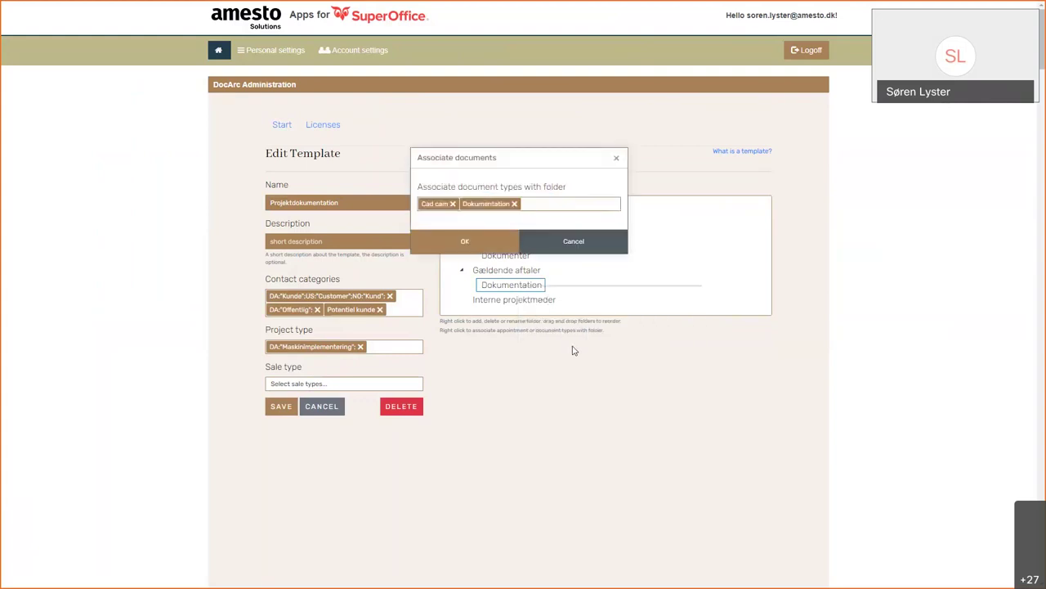
click(453, 207)
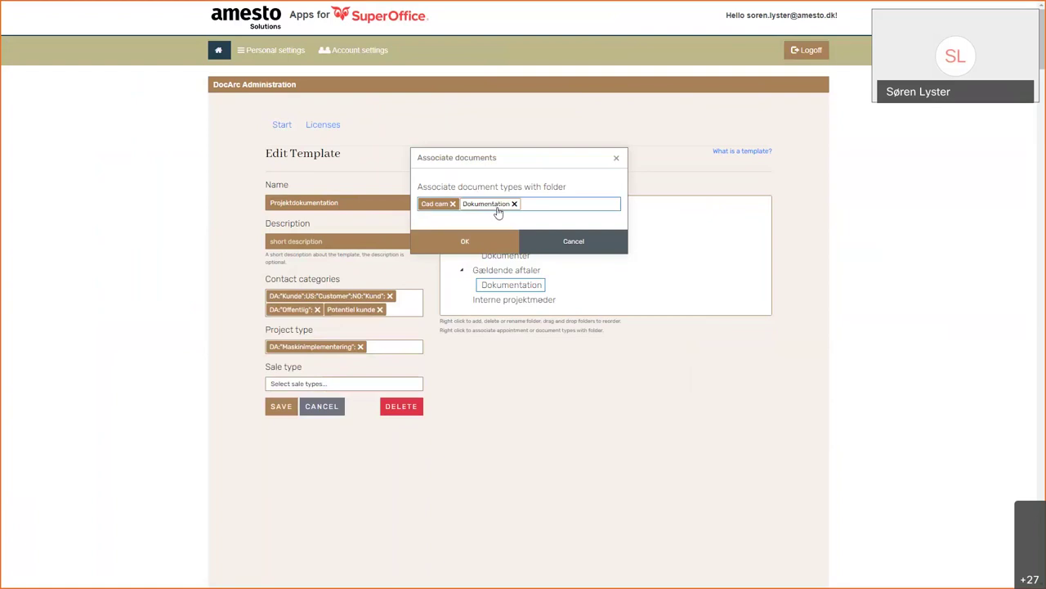
click(571, 243)
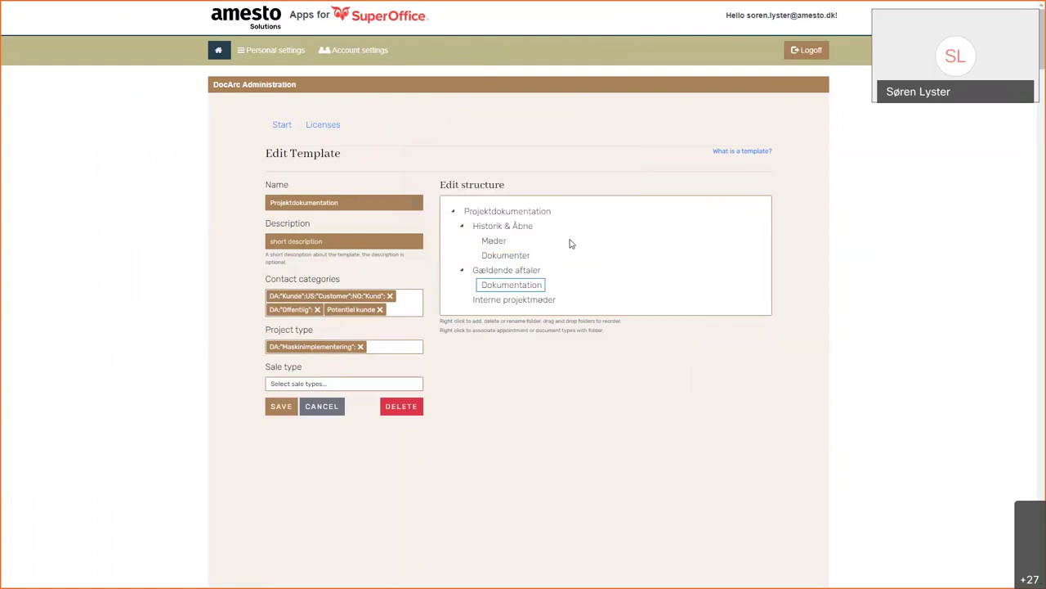
- Add a subfolder named Telefonmøde under the Interne projektmøder folder in the template structure
right_click(520, 304)
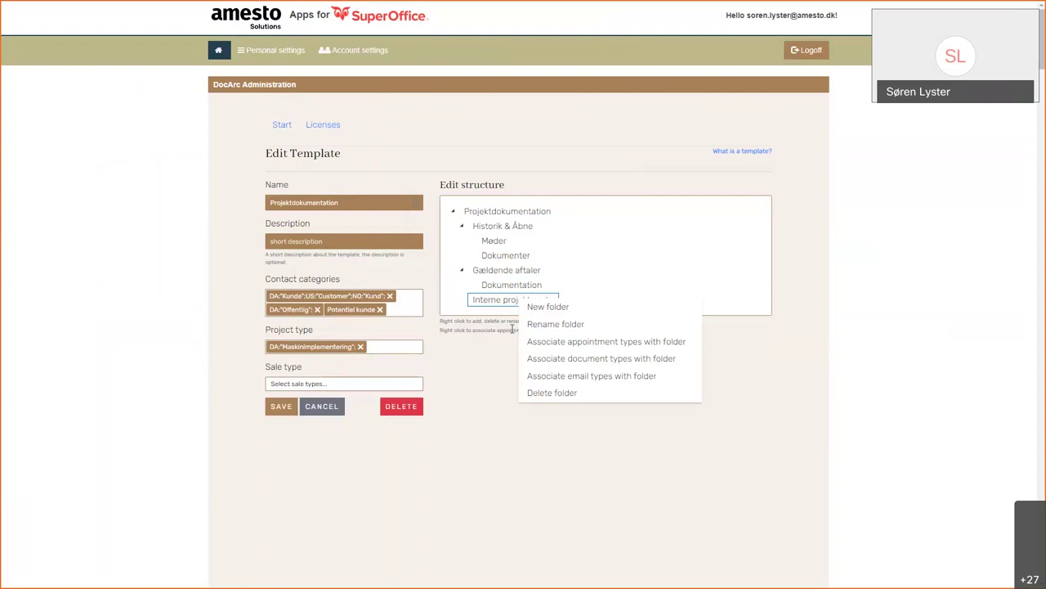
click(562, 307)
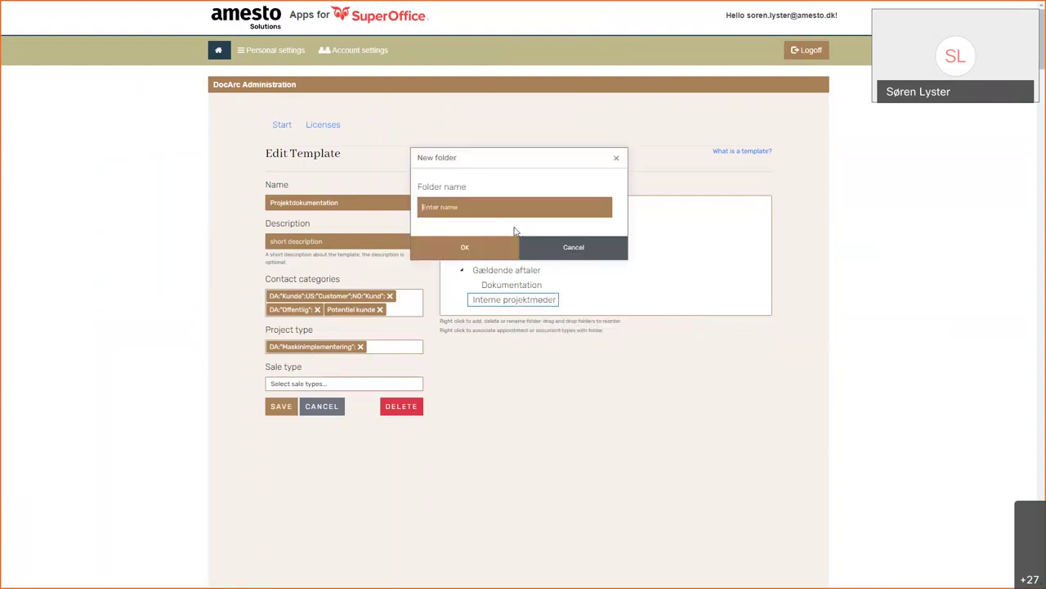
text(Telefonmøde)
click(465, 247)
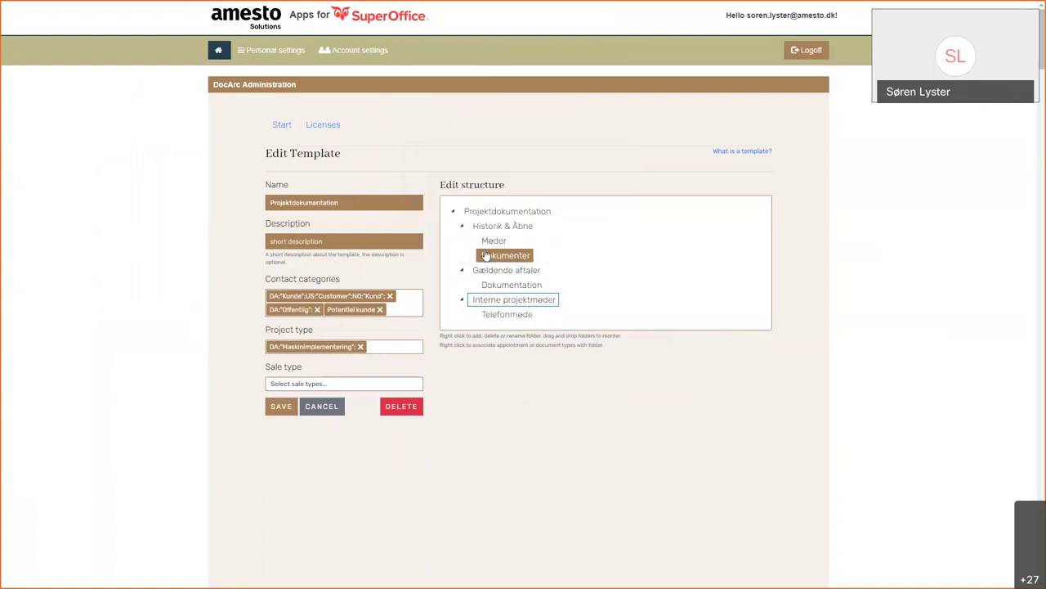
- Delete the Telefonmøde folder from the template structure and leave the template editor without saving
right_click(494, 315)
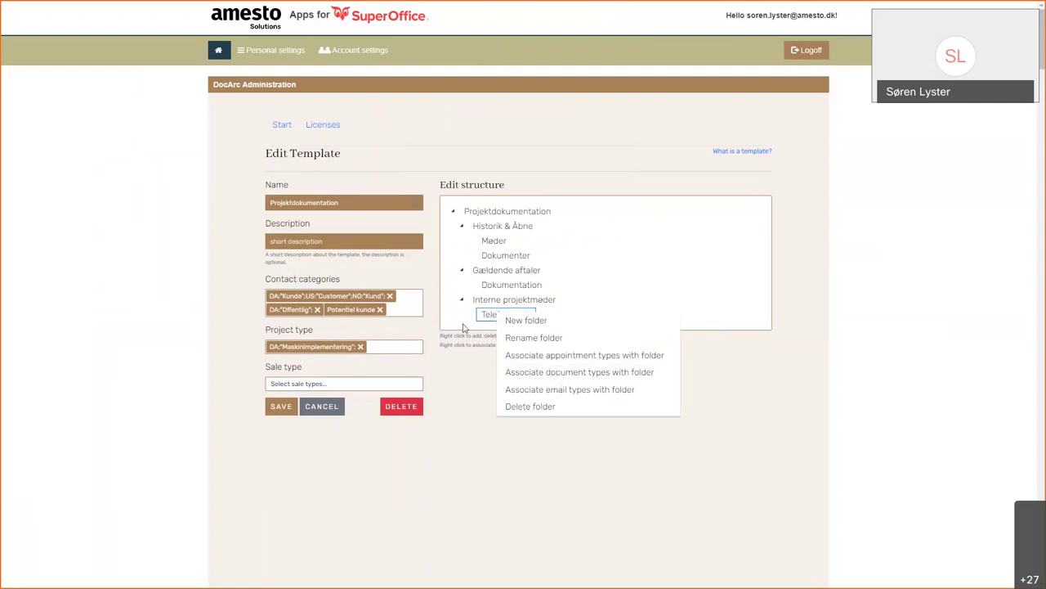
click(495, 324)
right_click(495, 323)
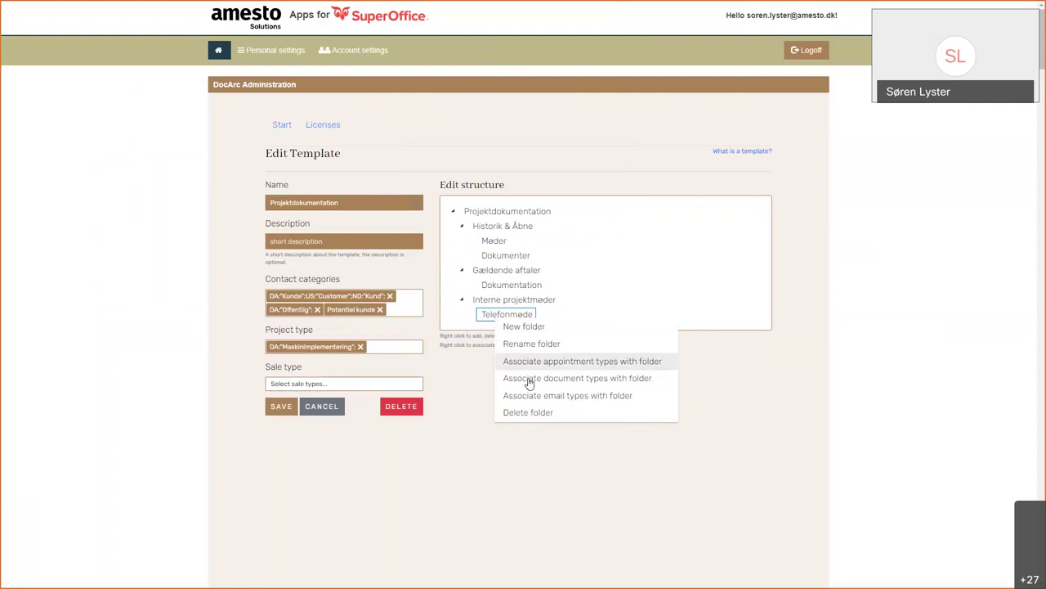
click(533, 413)
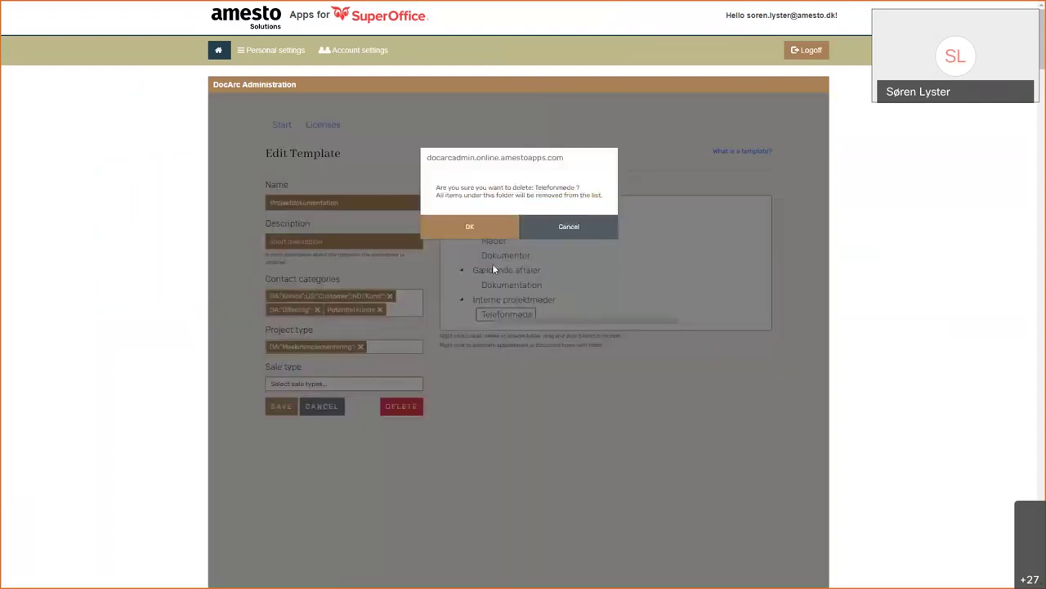
click(484, 229)
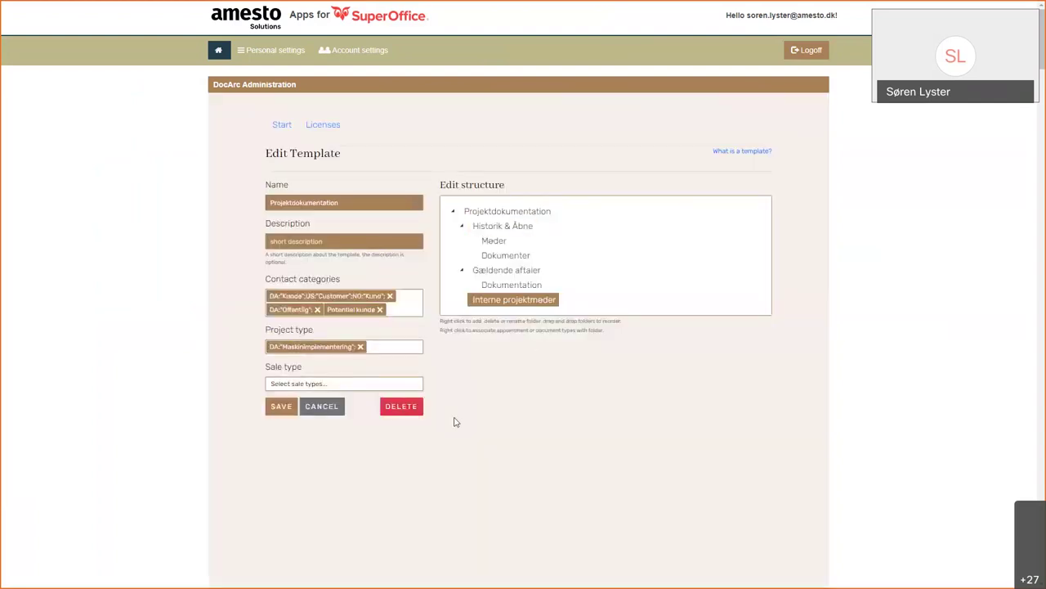
click(324, 407)
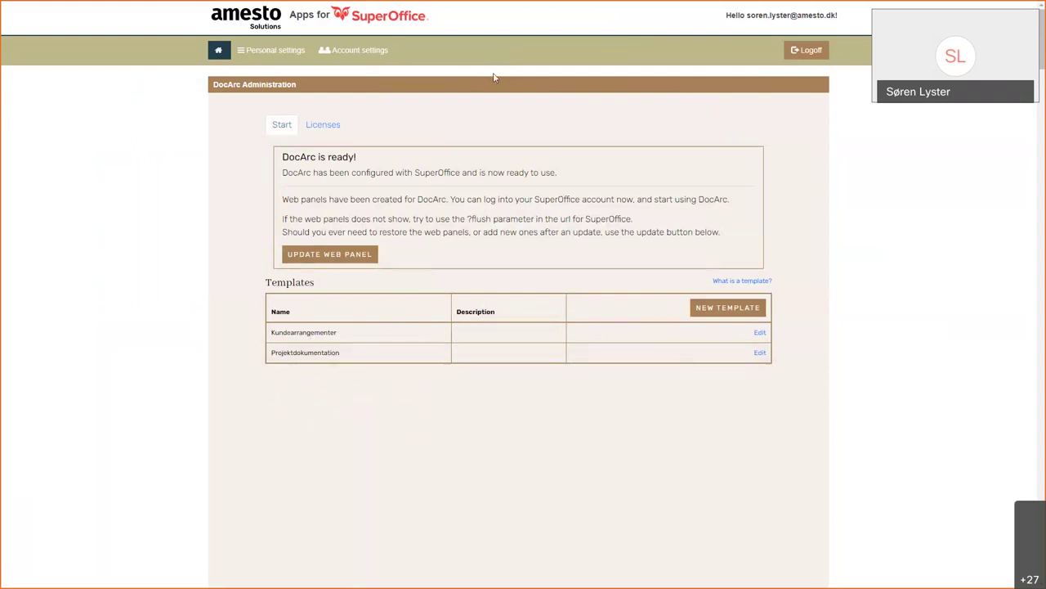
- Switch to SuperOffice and examine the contents of the Dokumentation and Møder folders in Herlev Hospital's DocArc structure
key(alt+Tab)
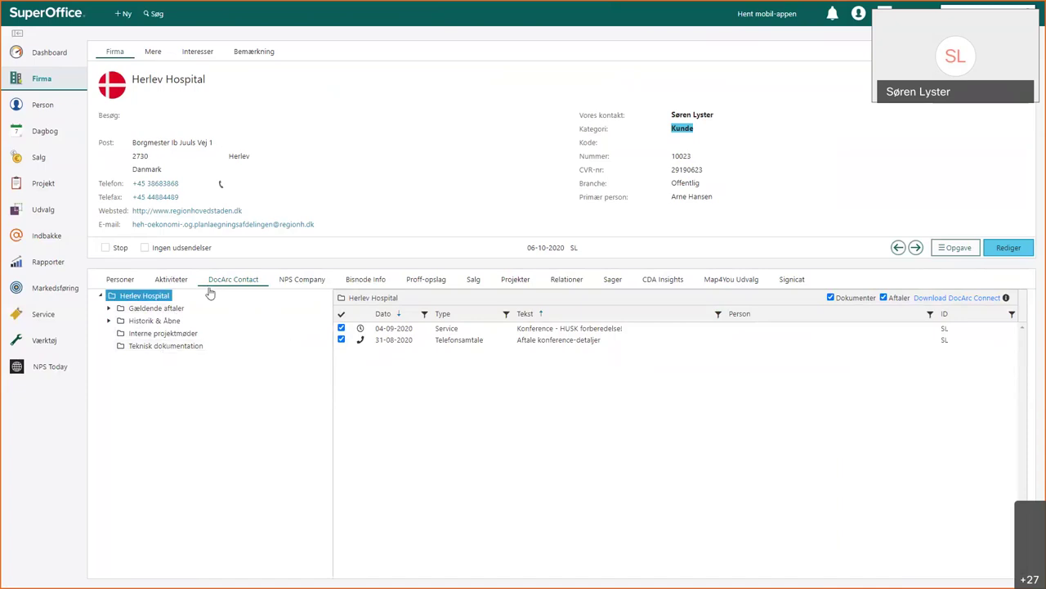
click(109, 322)
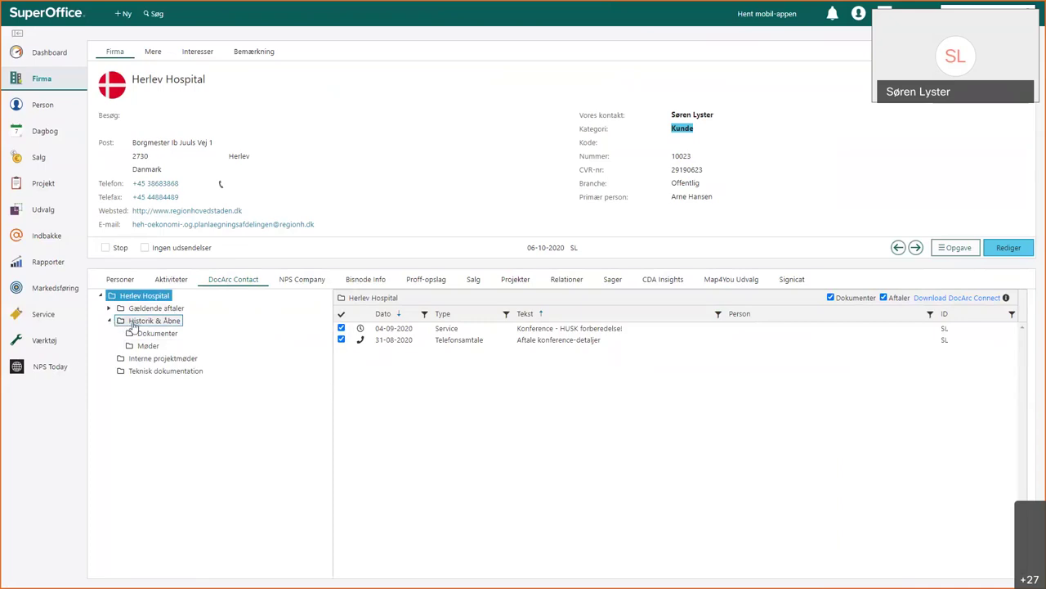
click(109, 308)
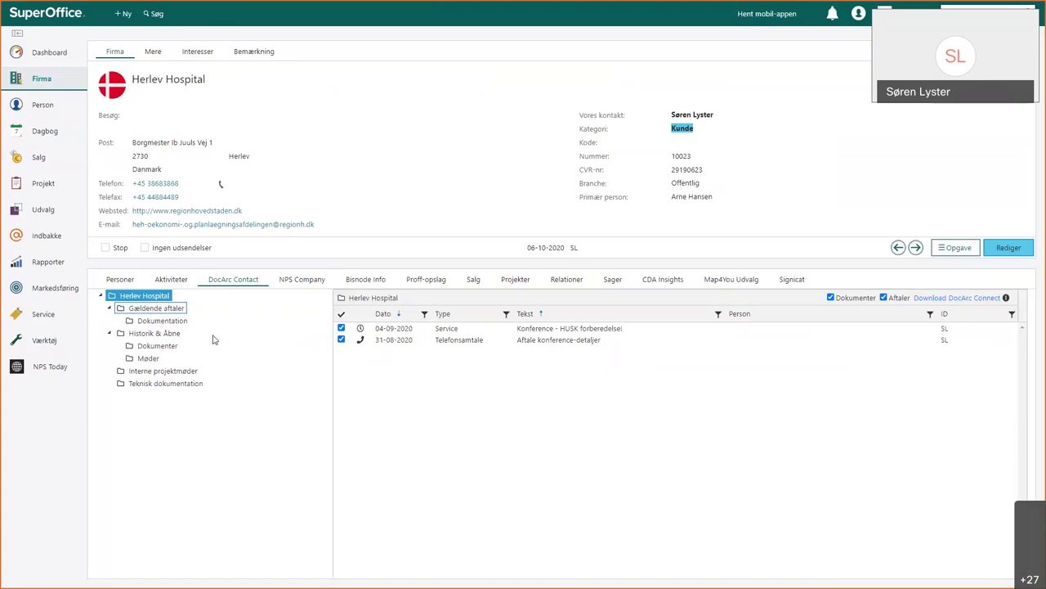
click(162, 321)
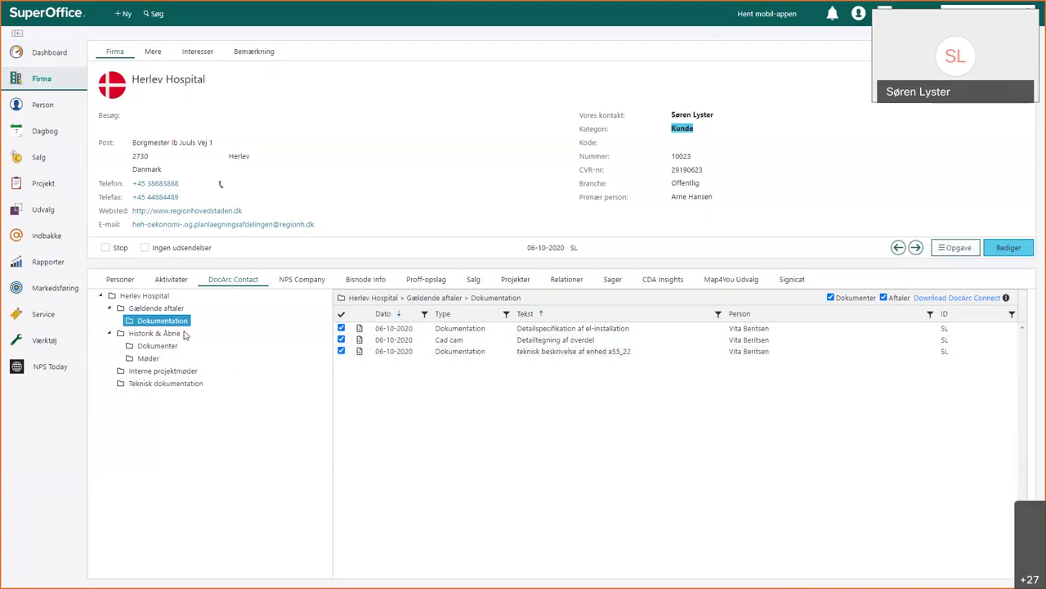
click(148, 359)
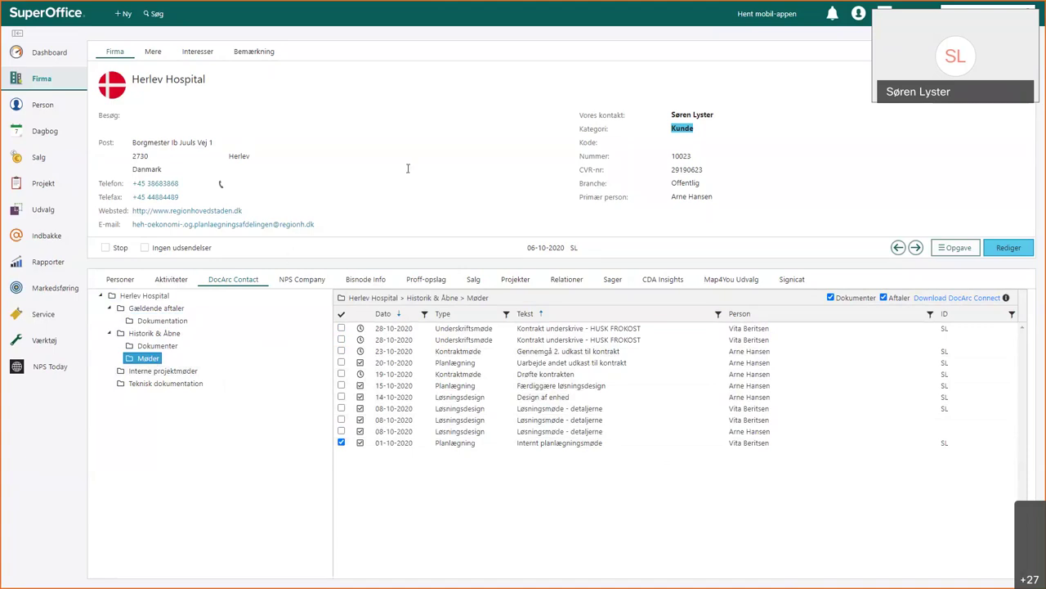
click(419, 139)
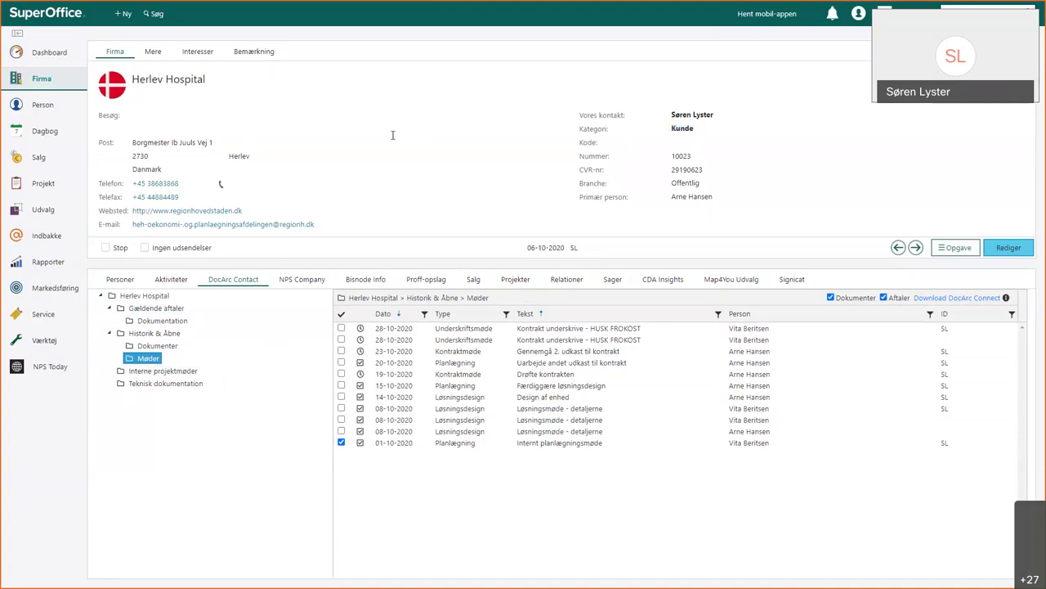
- Open the project Kraftoverførseslsenhed a22-pbv_1 and examine its type, its DocArc folder tree and the Dokumenter folder under Historik & Åbne
click(18, 186)
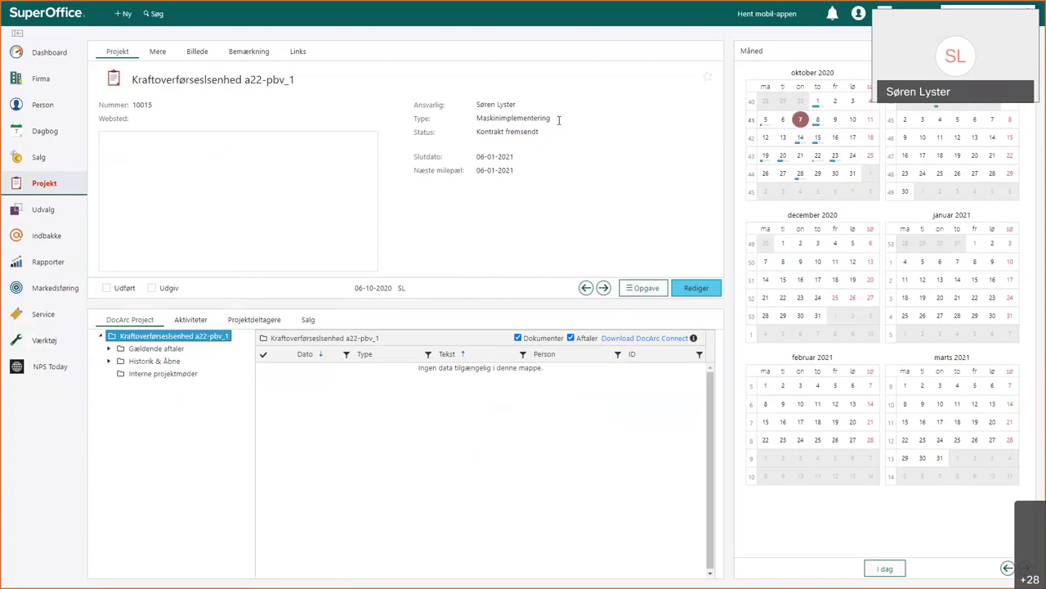
double_click(529, 118)
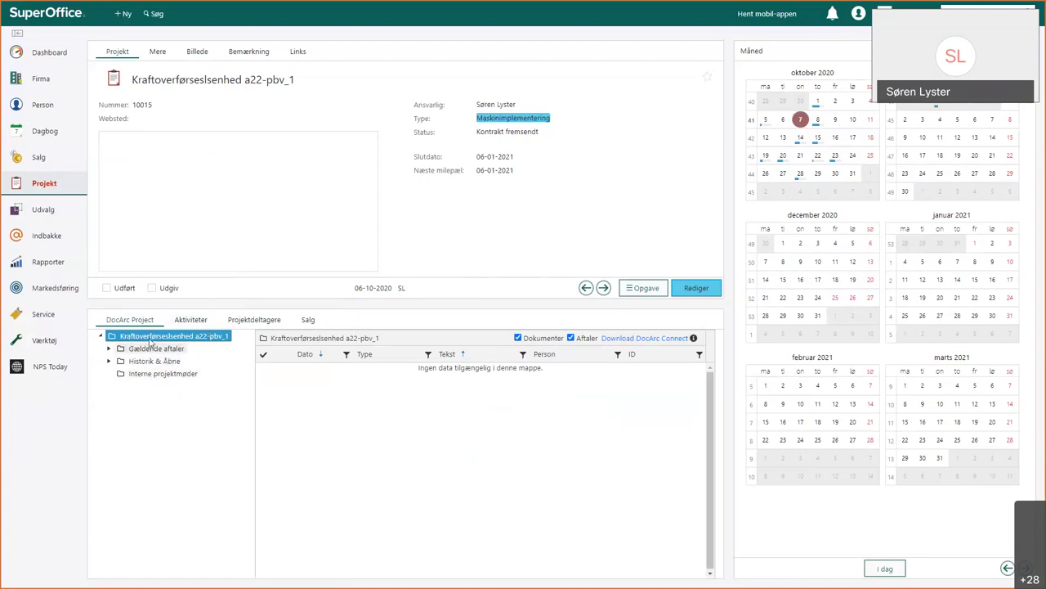
click(110, 361)
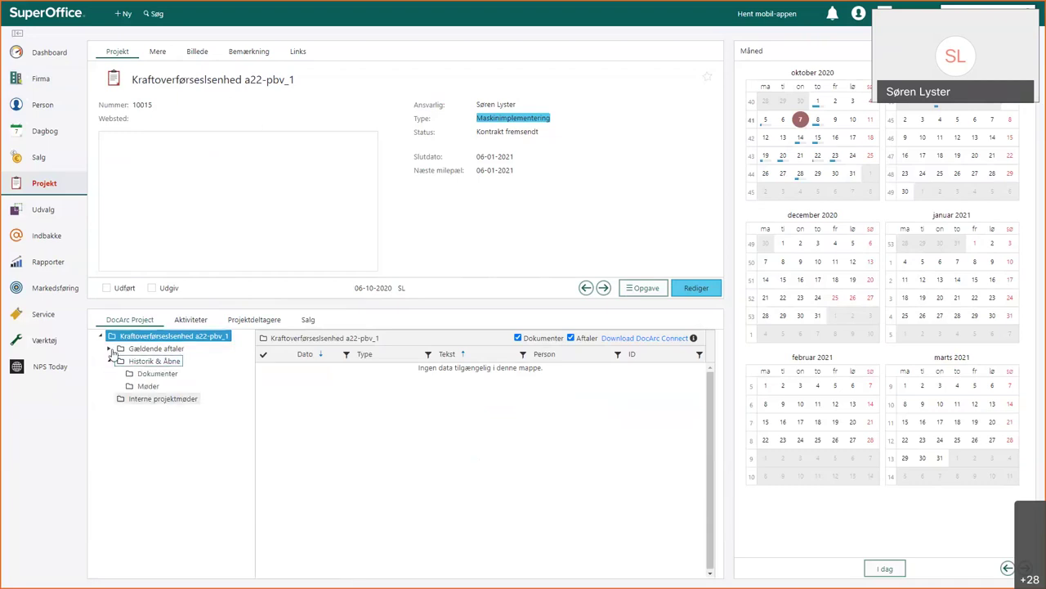
click(109, 348)
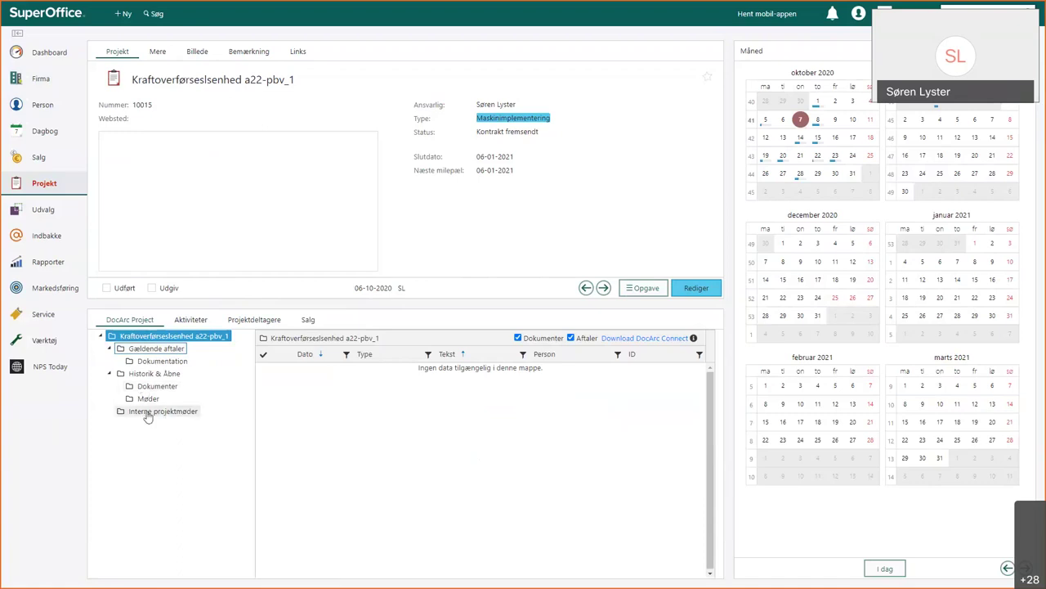
drag(152, 373, 150, 378)
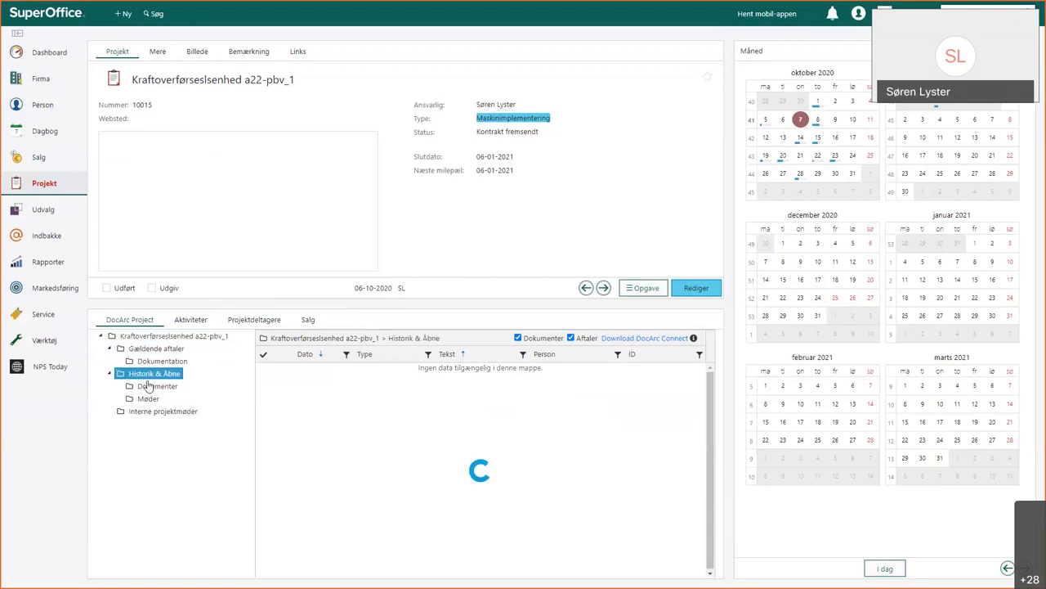
click(157, 386)
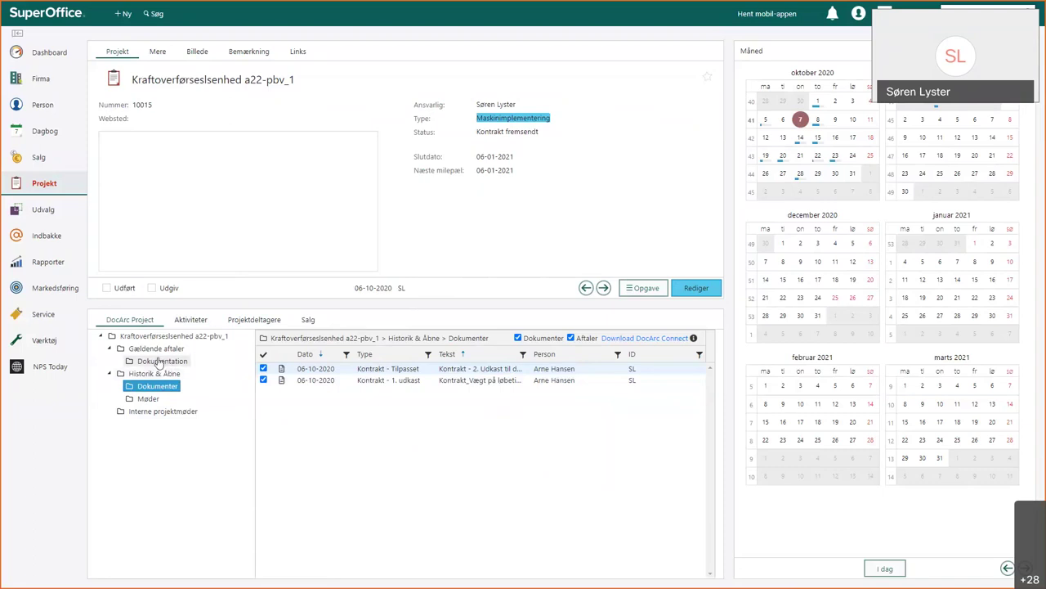
- View the details of the signed contract in Gældende aftaler and check which actions are available for it
click(156, 349)
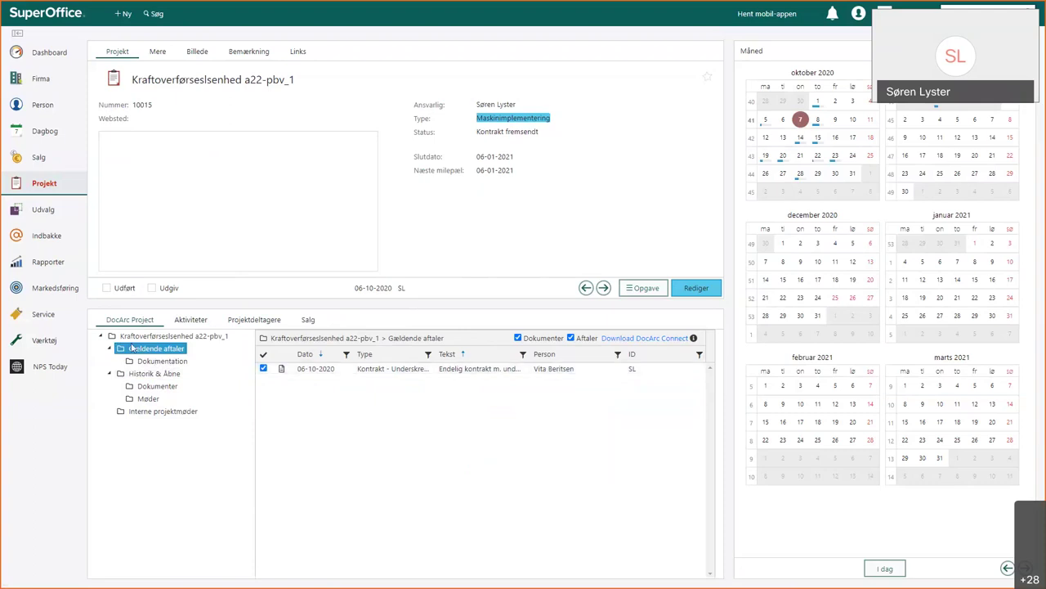
click(180, 350)
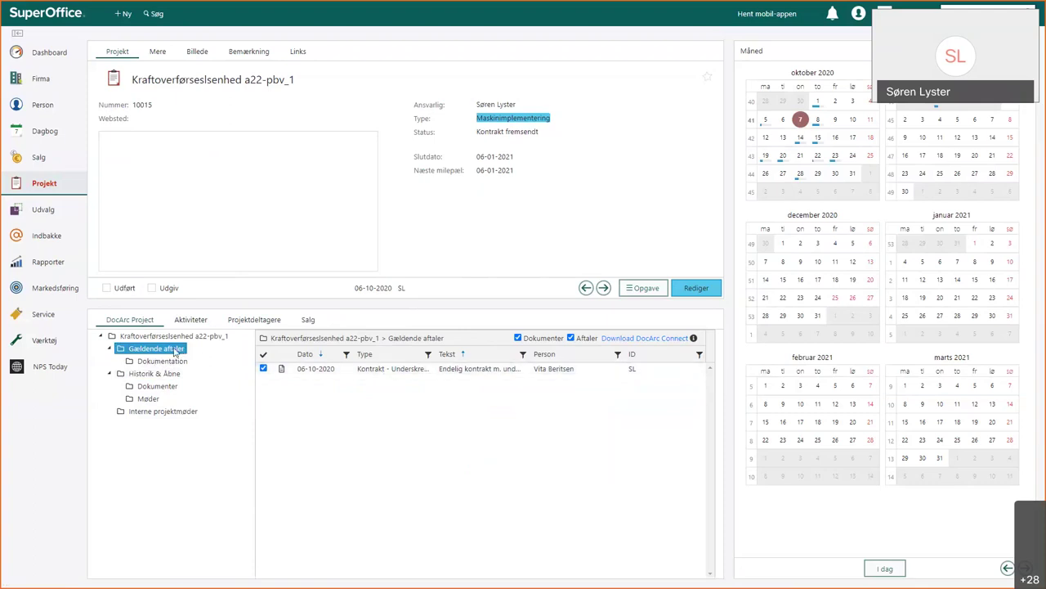
click(338, 369)
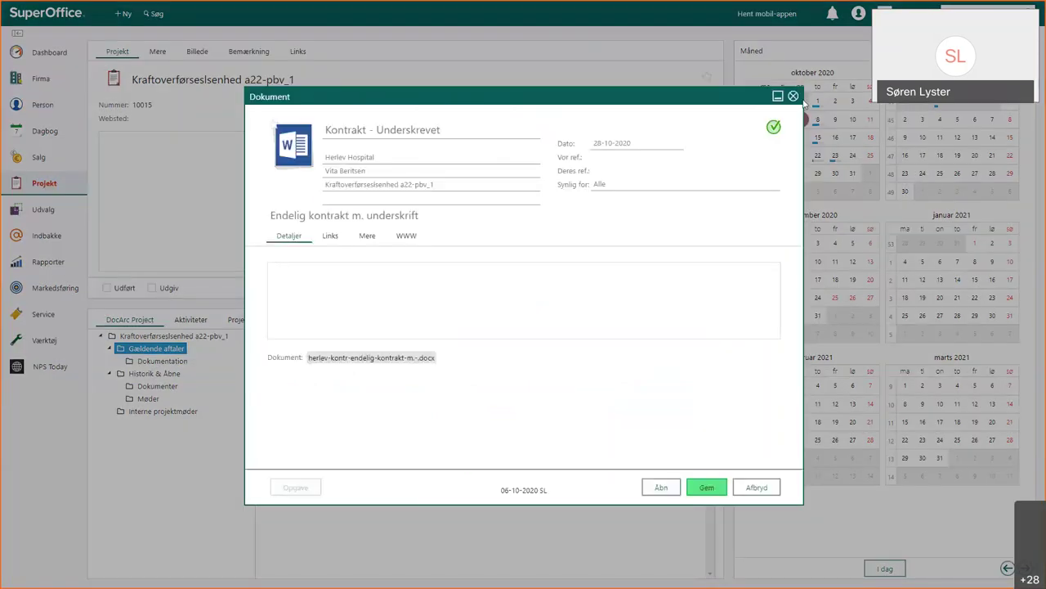
click(765, 489)
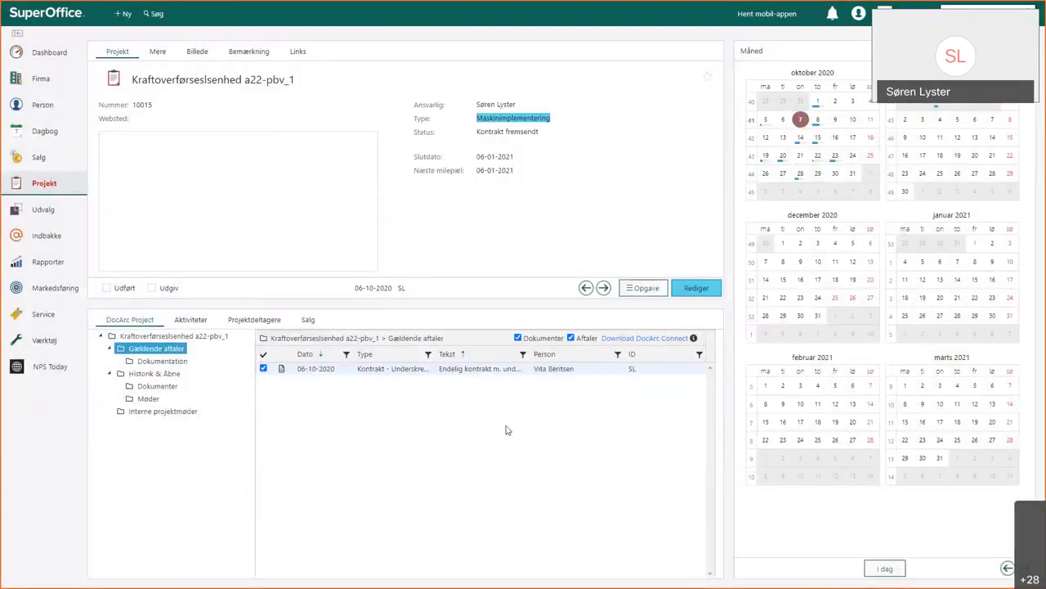
right_click(343, 373)
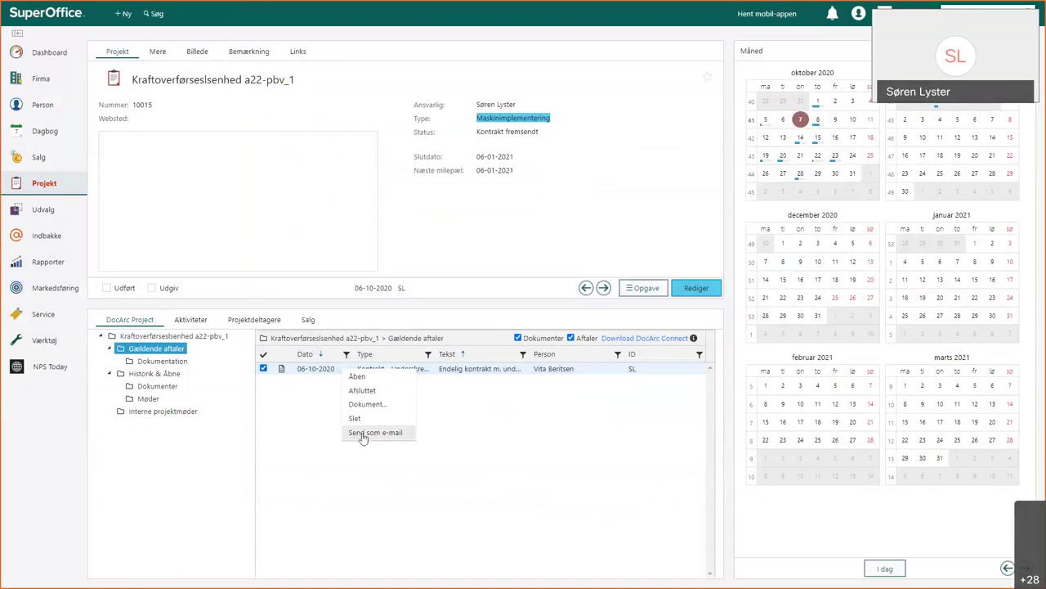
click(324, 452)
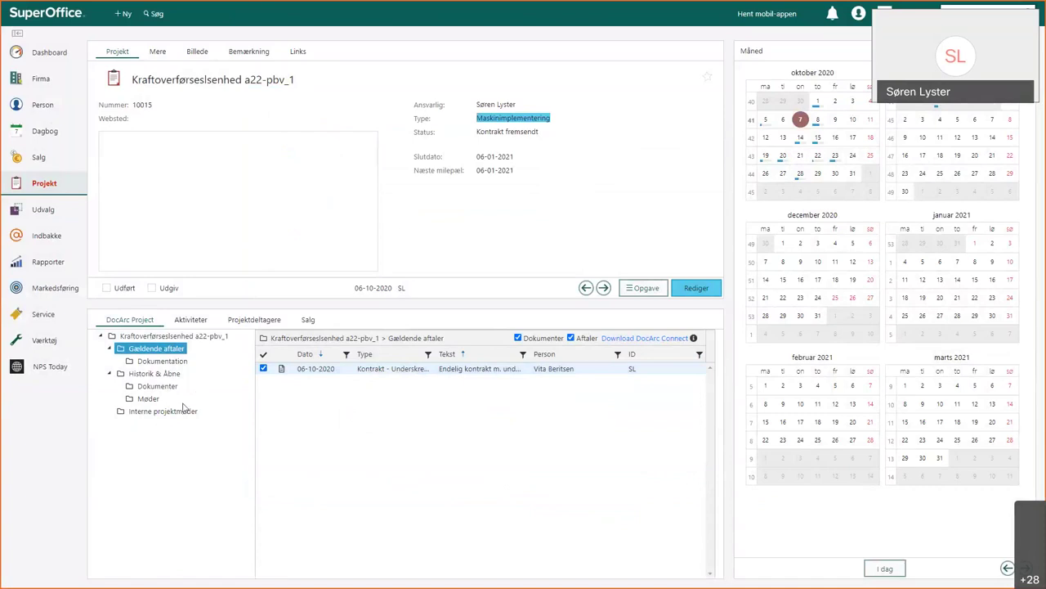
- Move the 22-10-2020 meeting "Drøfte endeligt design" from Interne projektmøder to the Møder folder
click(152, 336)
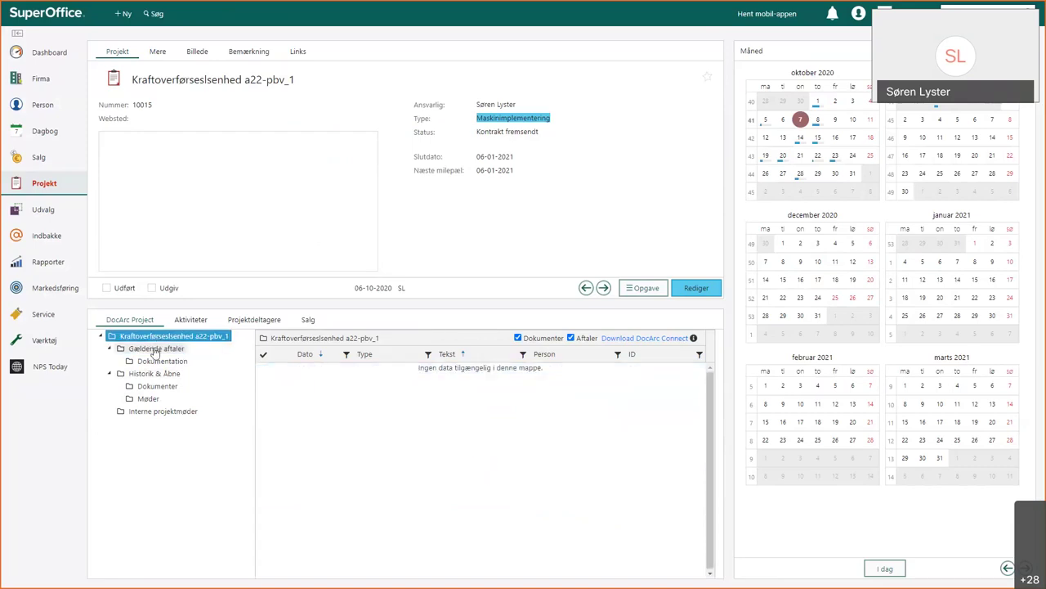
click(155, 349)
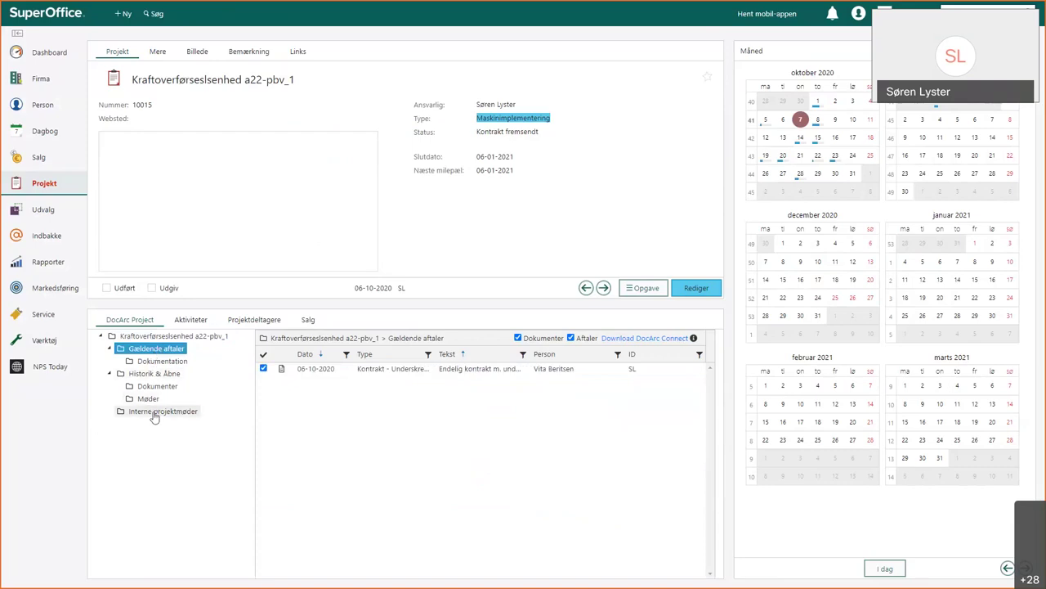
click(154, 415)
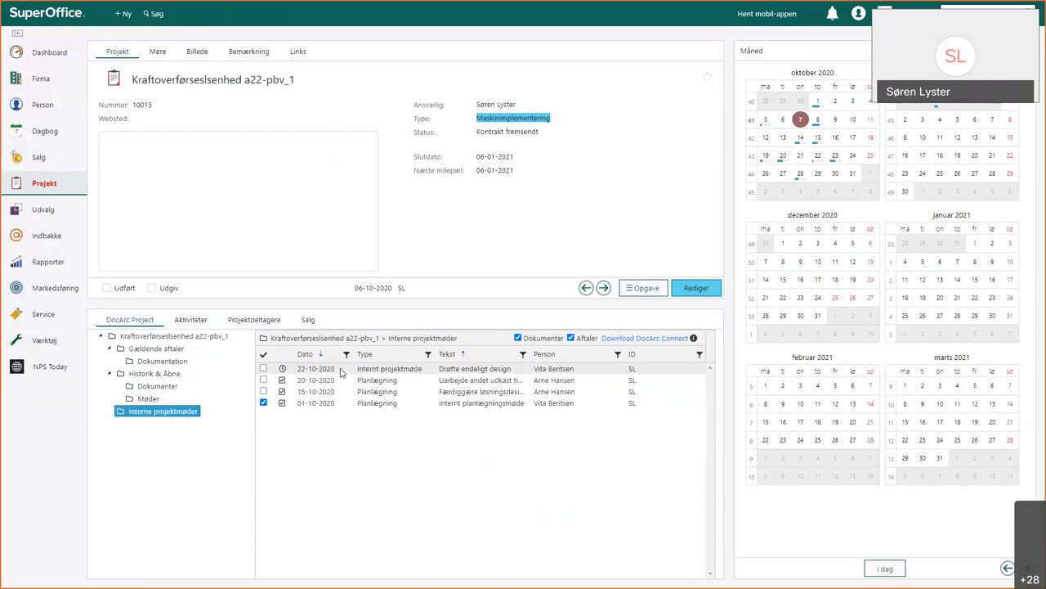
drag(339, 370, 153, 401)
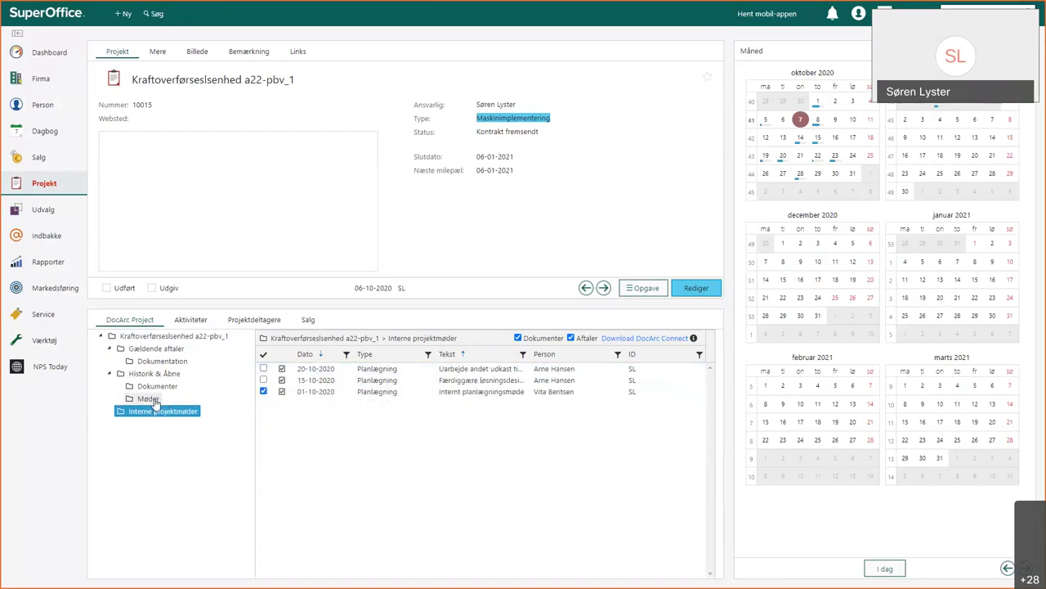
- Move the meeting "Drøfte endeligt design" from Møder back to Interne projektmøder and display that folder
click(150, 399)
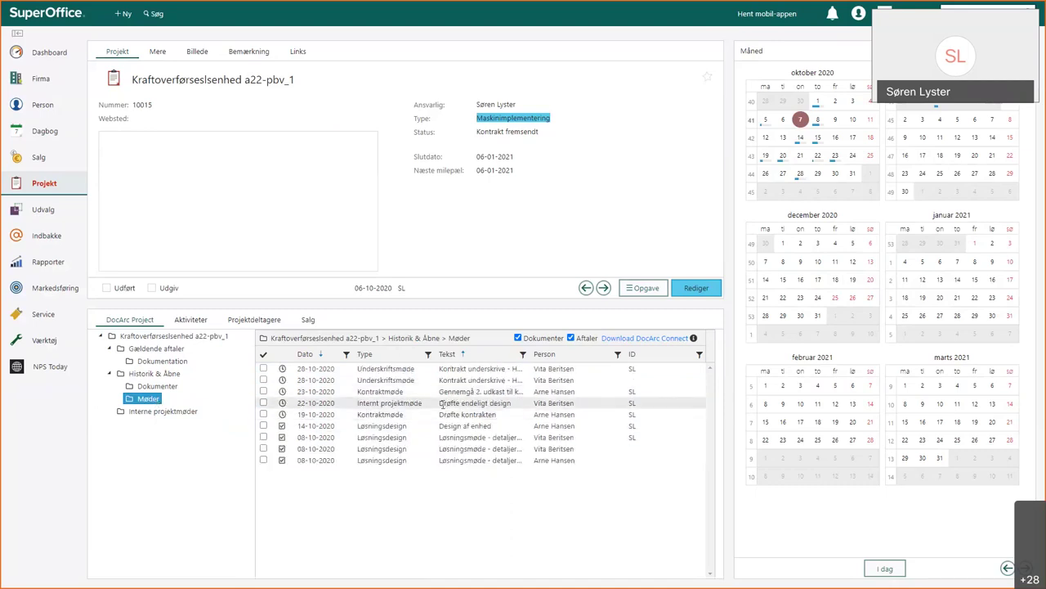
drag(491, 404, 180, 414)
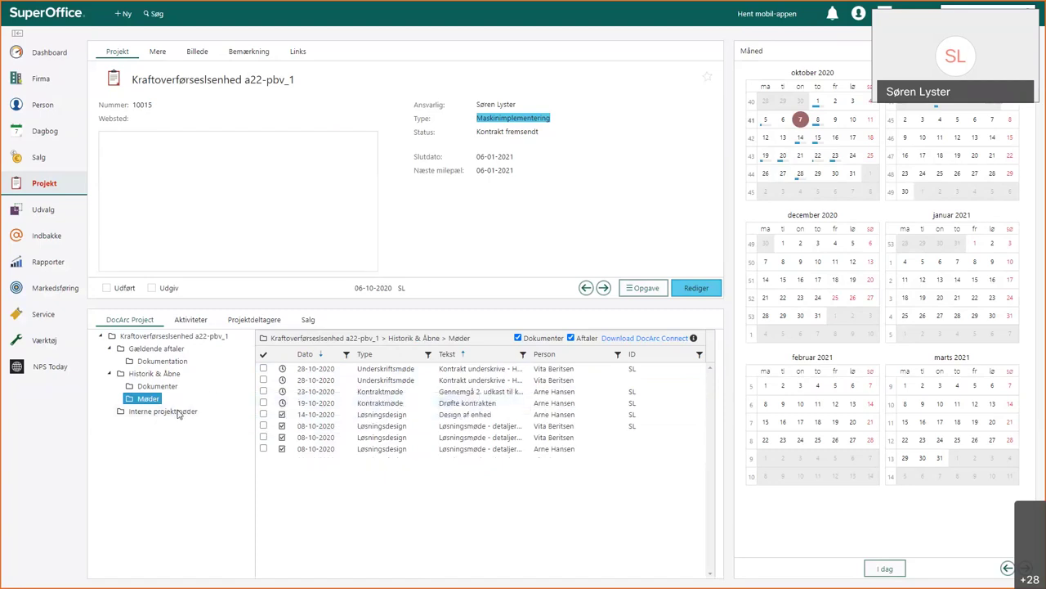
click(180, 414)
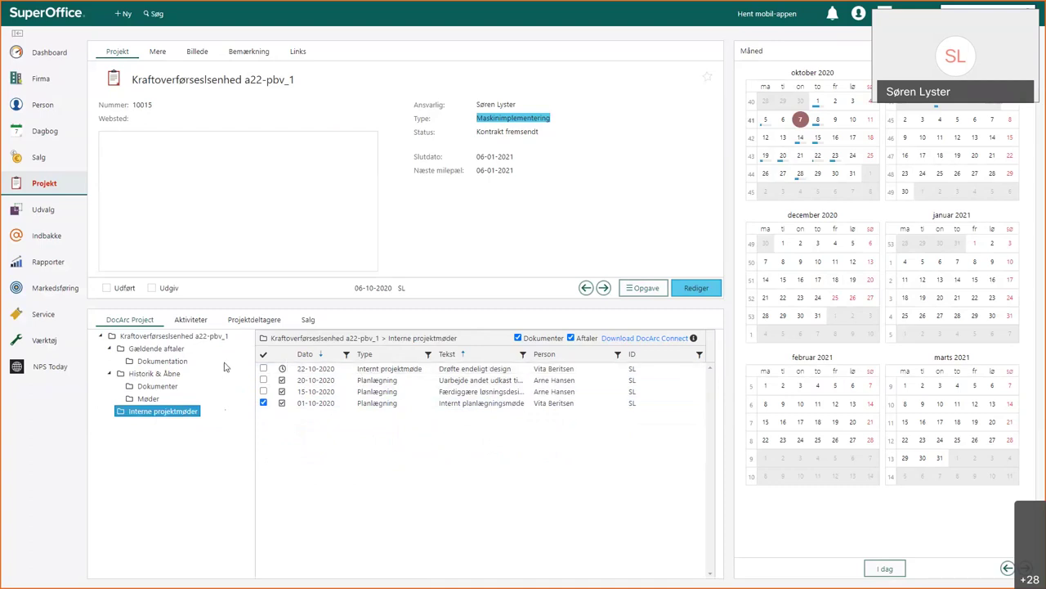
- Check which folder templates can be applied to the project's root DocArc folder, without applying one
right_click(169, 337)
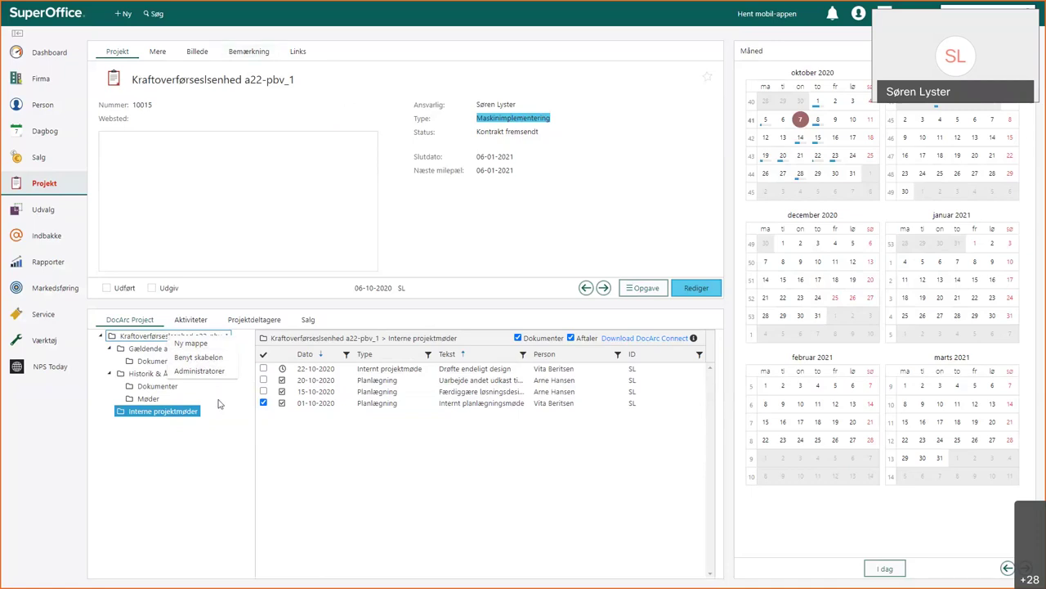
click(204, 361)
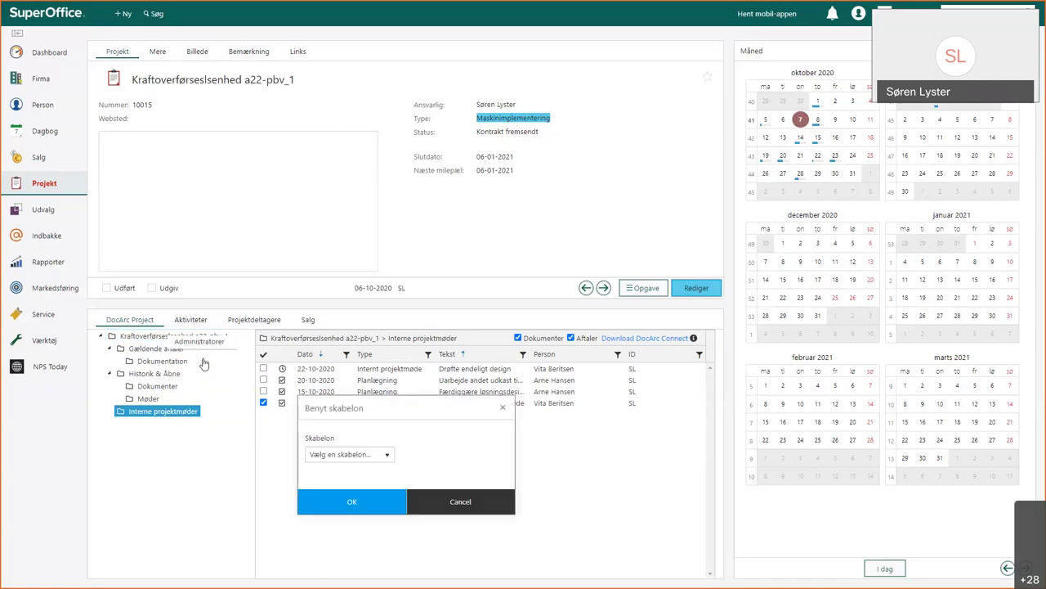
click(376, 462)
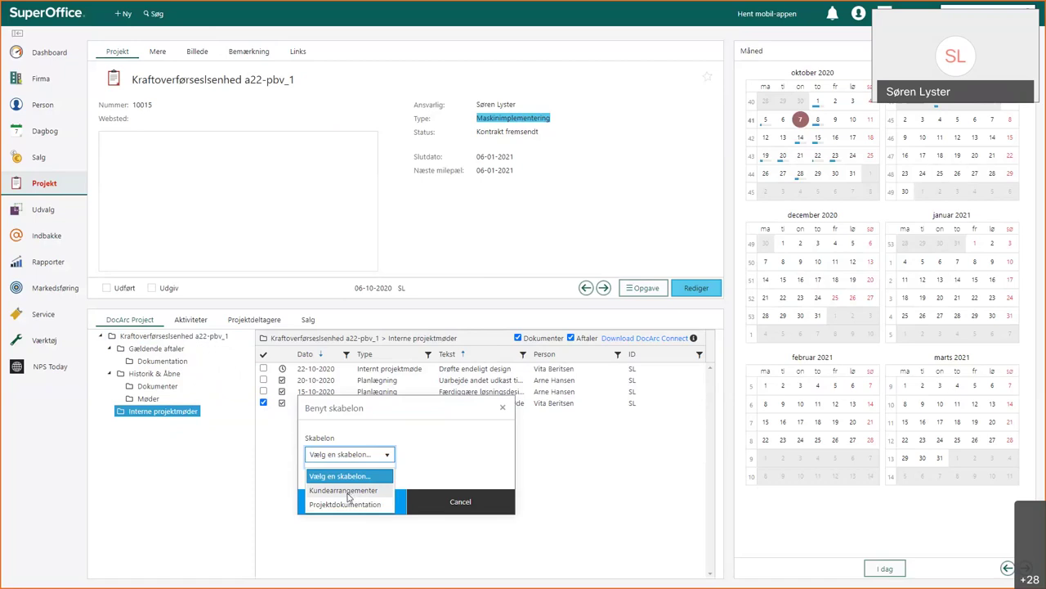
click(468, 463)
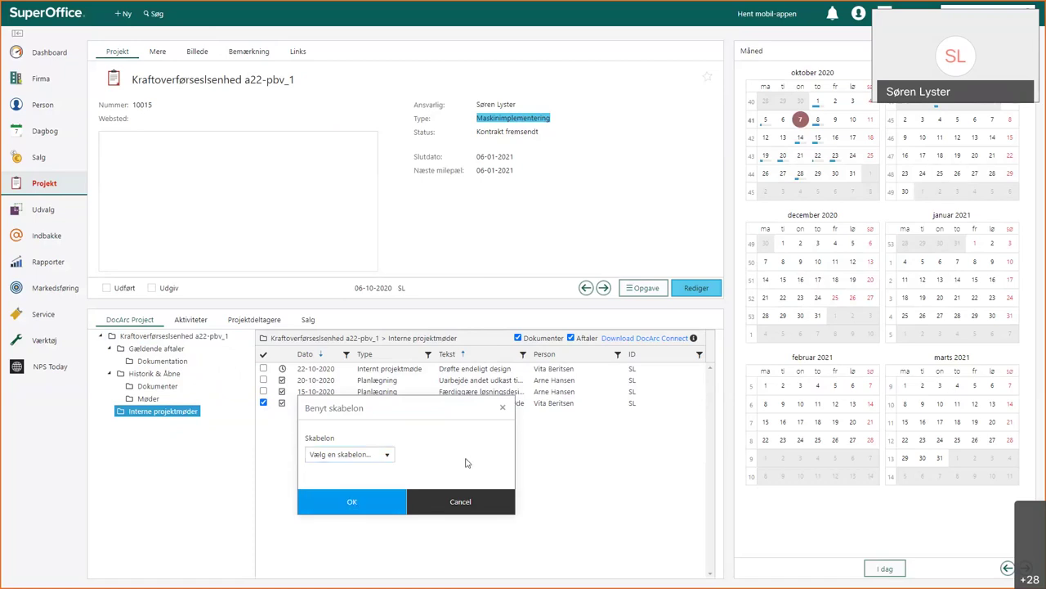
click(439, 502)
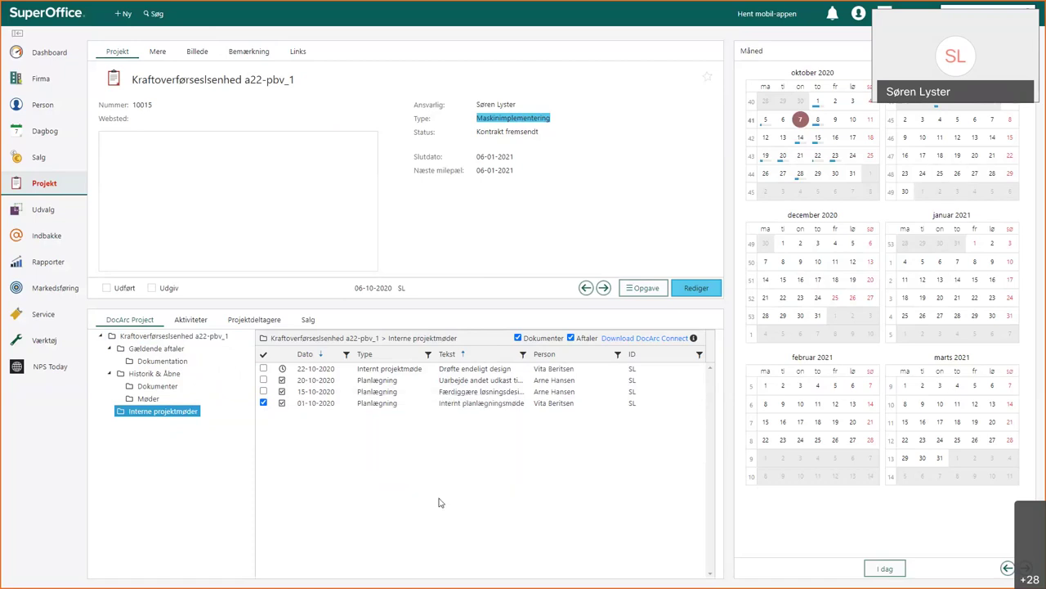
- Try assigning an administrator to the project's root DocArc folder
right_click(157, 336)
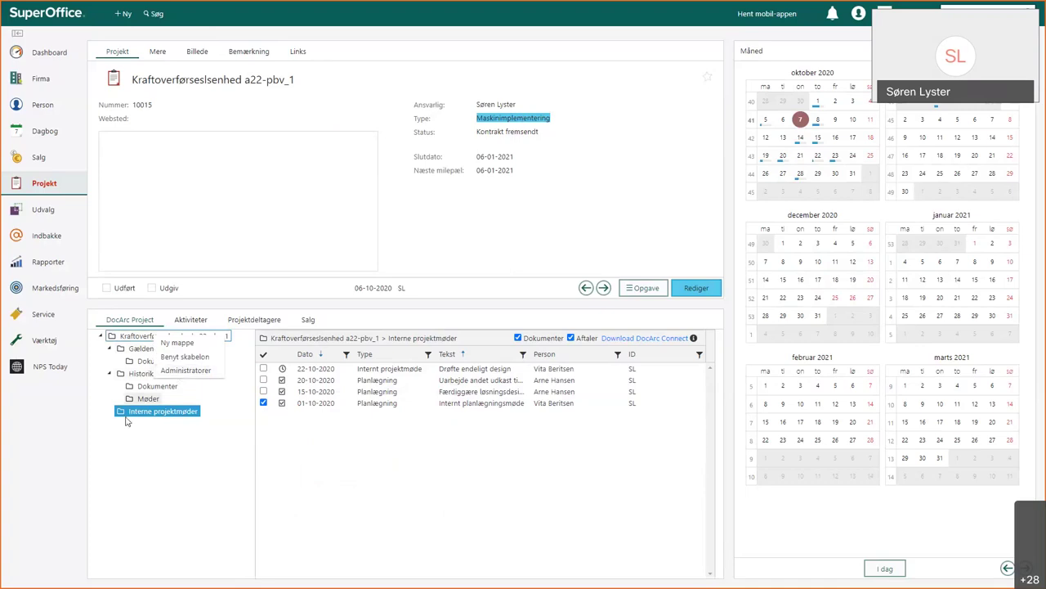
click(186, 372)
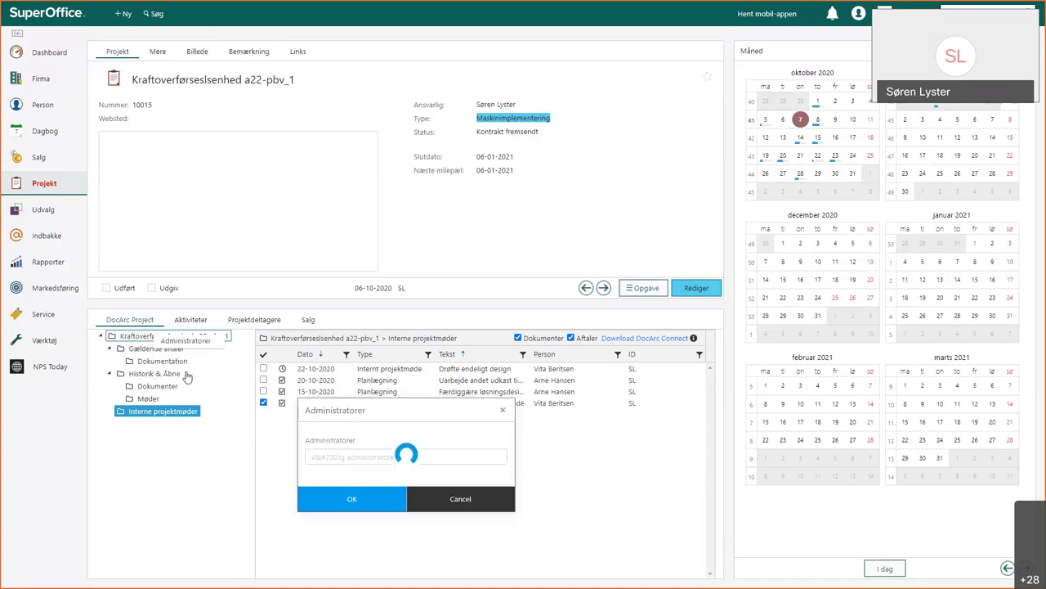
click(323, 458)
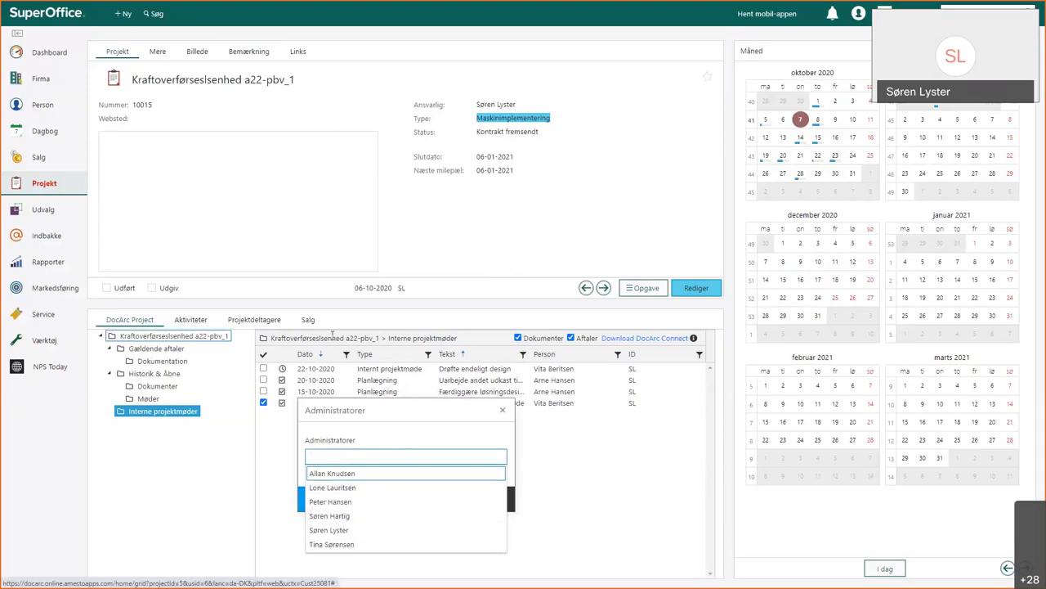
click(346, 502)
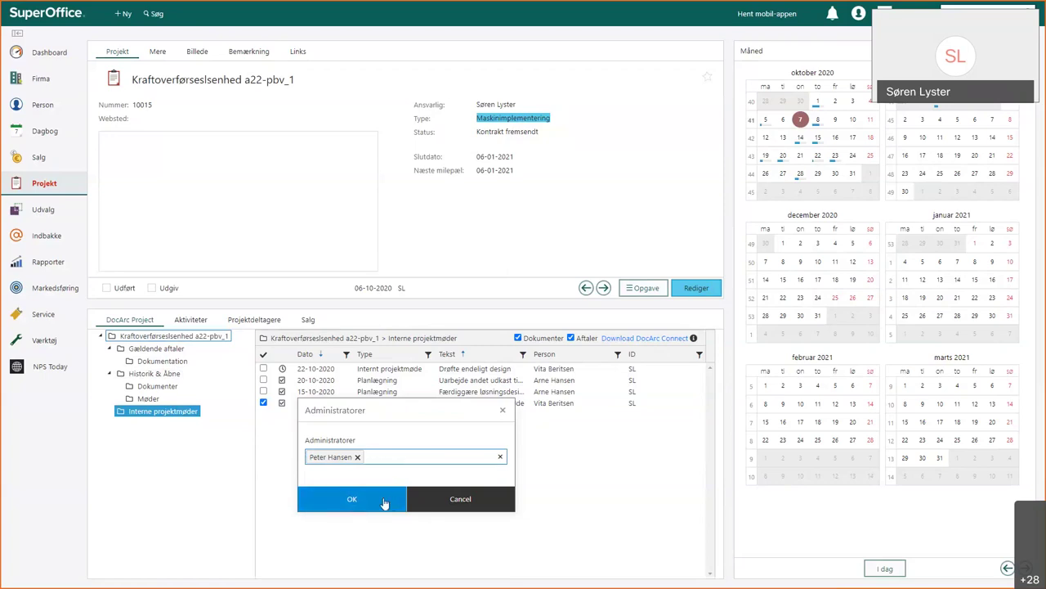
click(458, 500)
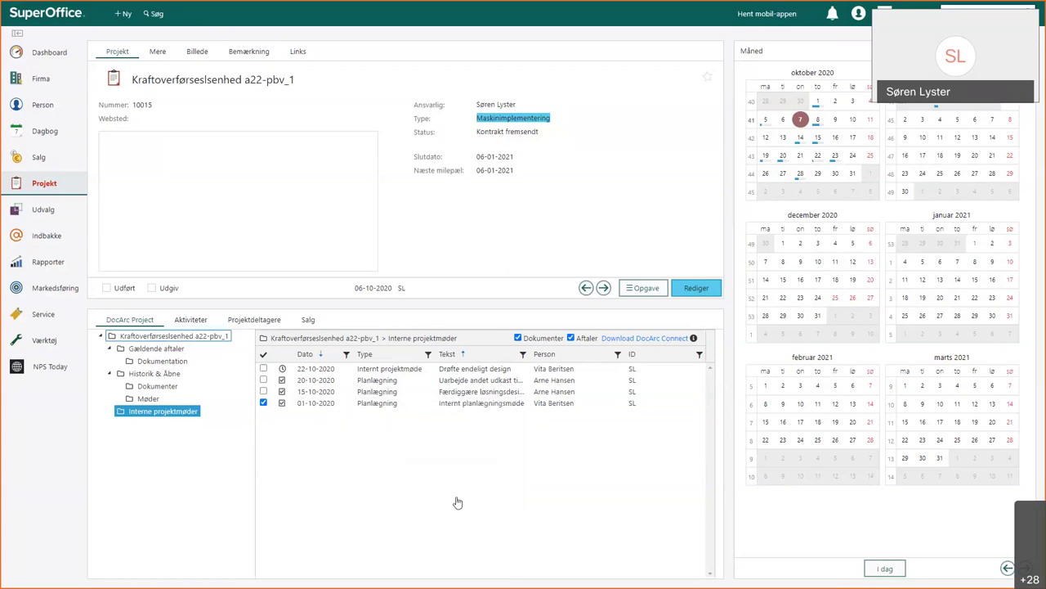
- Check which folder actions are available for Gældende aftaler in the project Kraftoverførseslsenhed a22-pbv_1
right_click(155, 351)
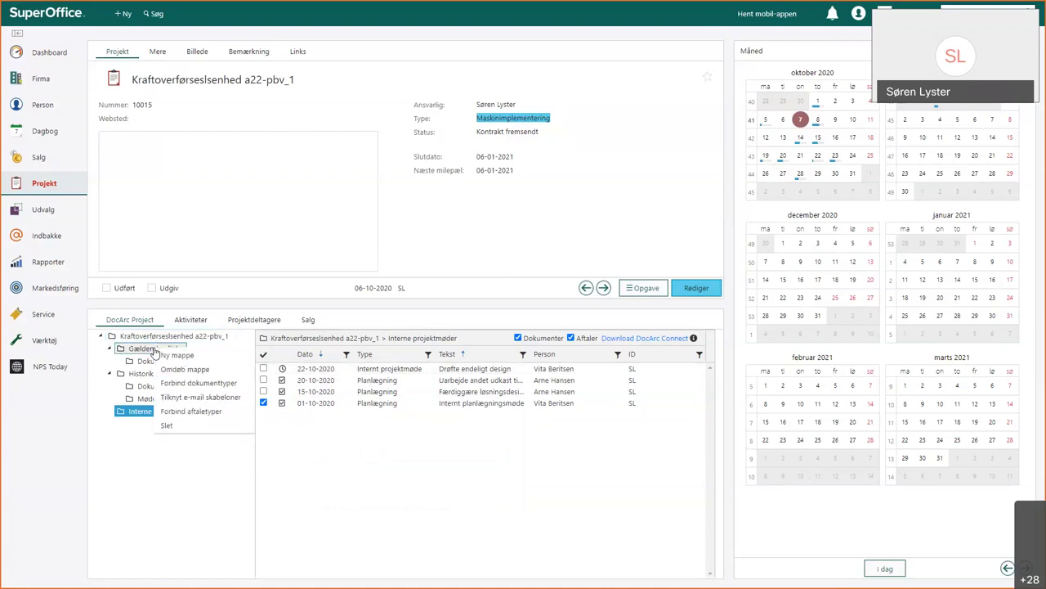
click(143, 506)
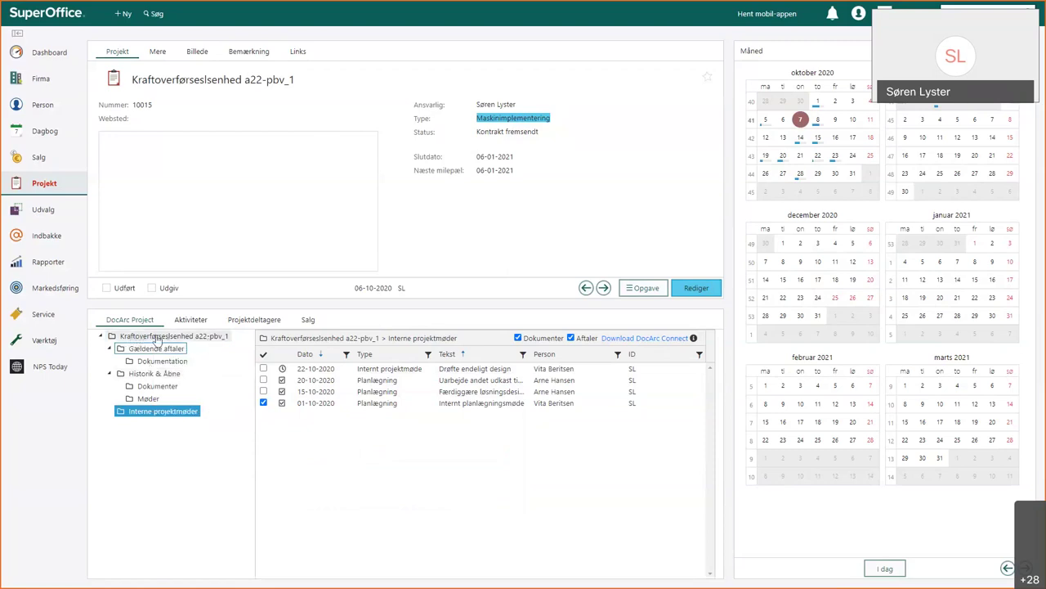
double_click(131, 79)
drag(264, 79, 294, 79)
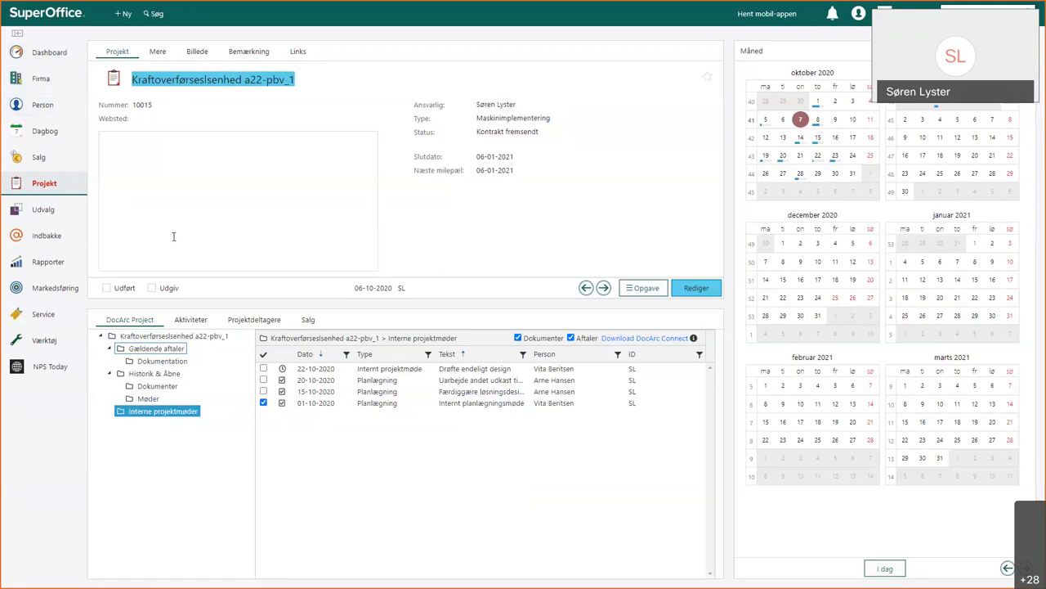
right_click(152, 353)
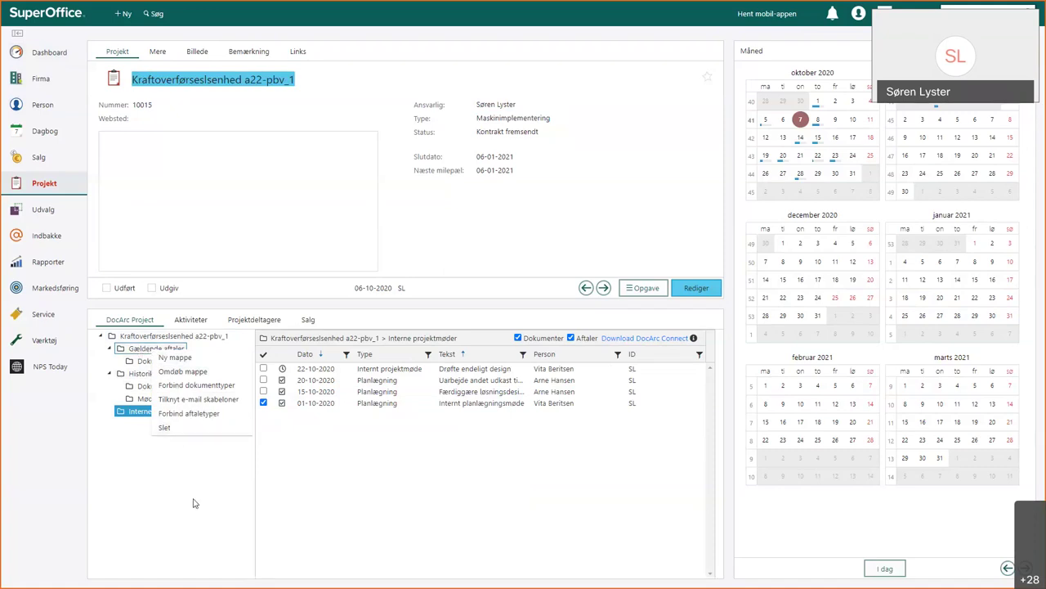
click(292, 523)
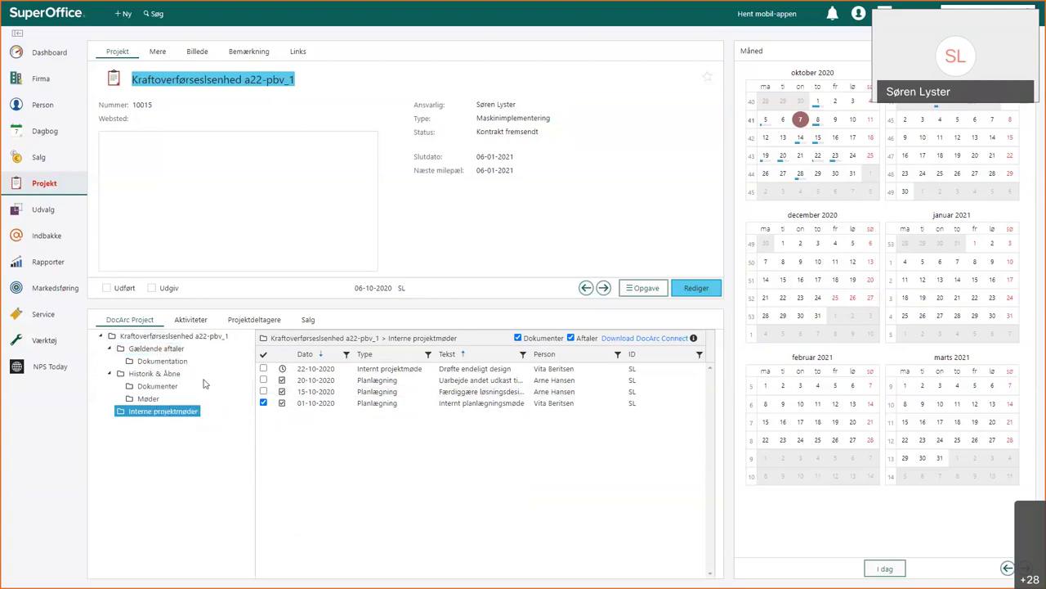
- View the project's activity list, and return to its DocArc tree with Gældende aftaler and Historik & Åbne expanded
right_click(331, 394)
click(191, 320)
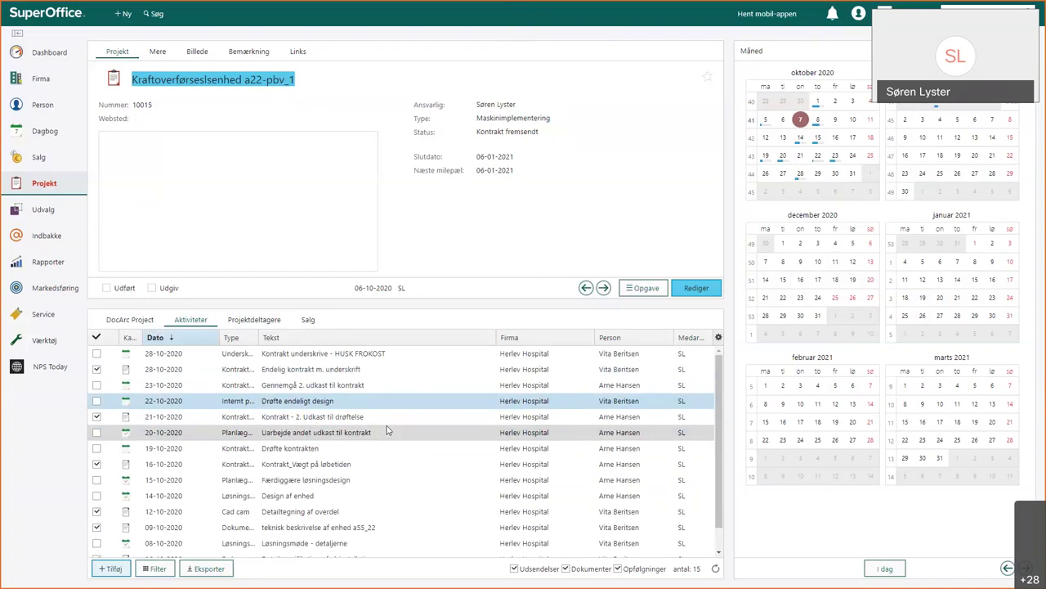
mouse_move(387, 430)
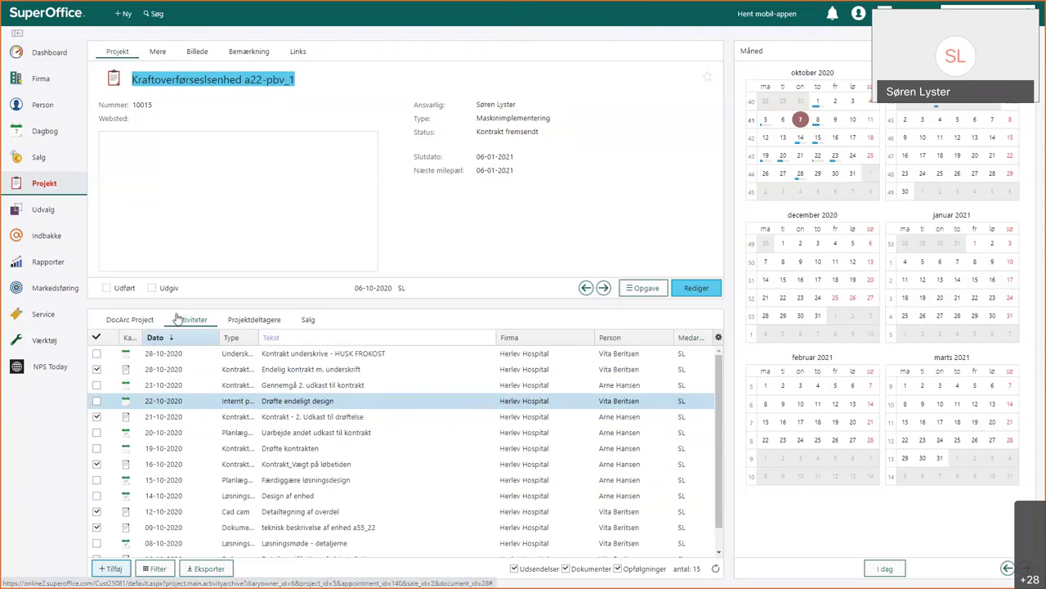
click(141, 320)
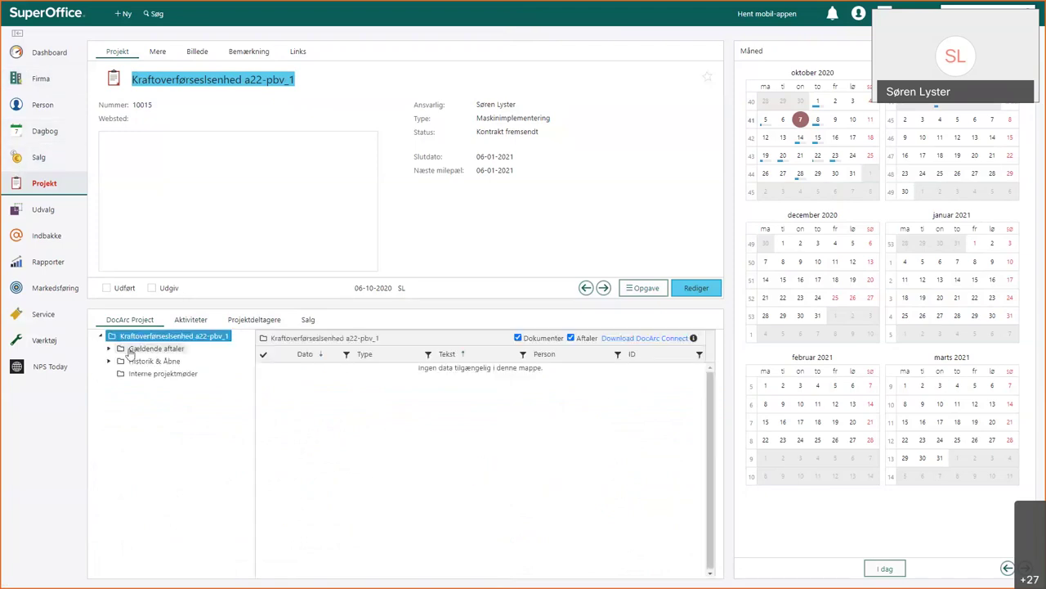
click(110, 349)
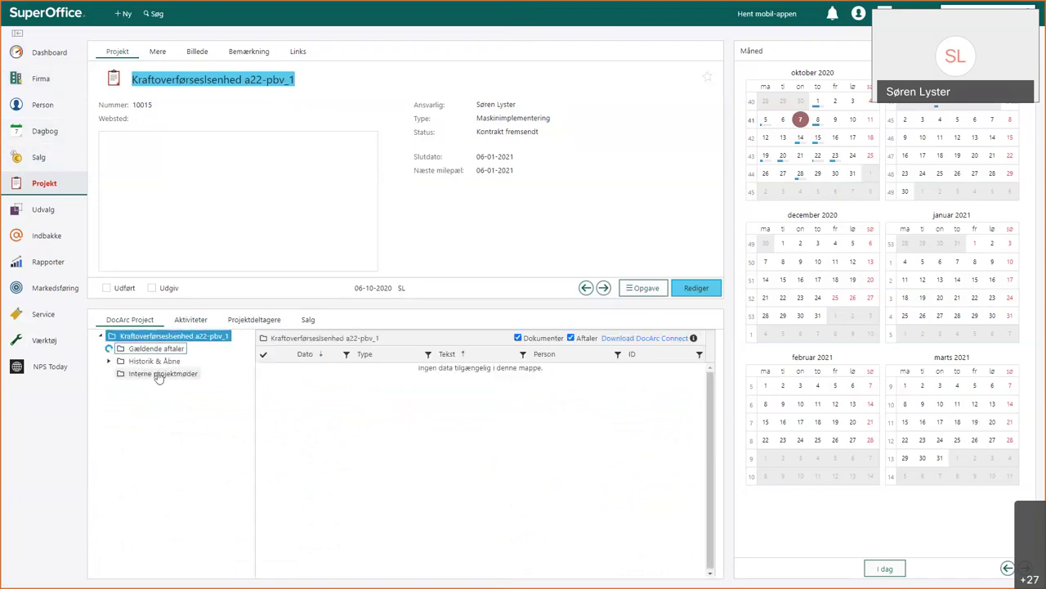
click(109, 374)
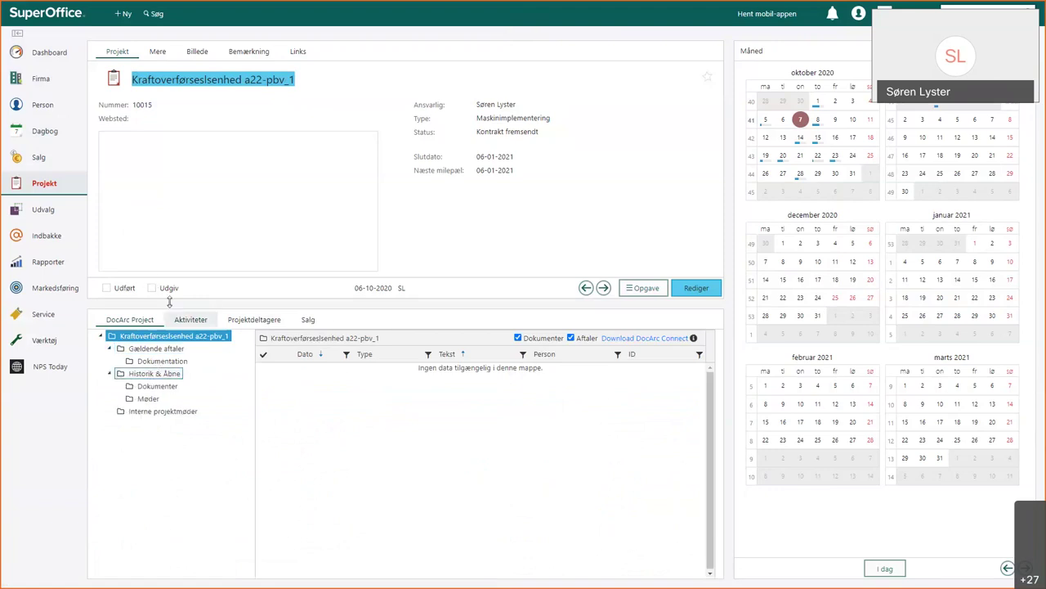
- Open the company Herlev Hospital and display the contents of its root DocArc folder
click(18, 79)
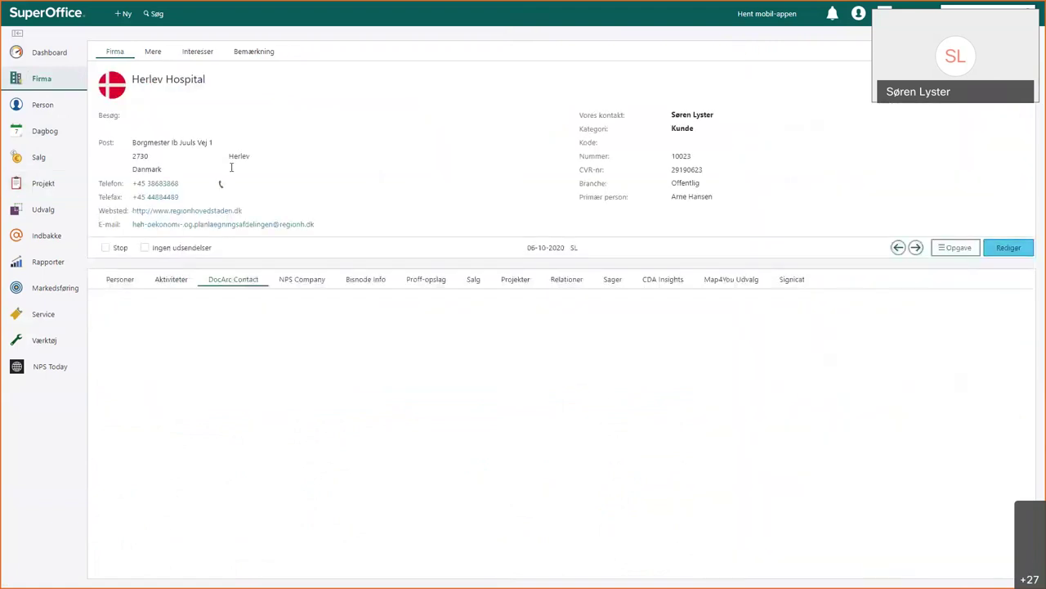
click(255, 280)
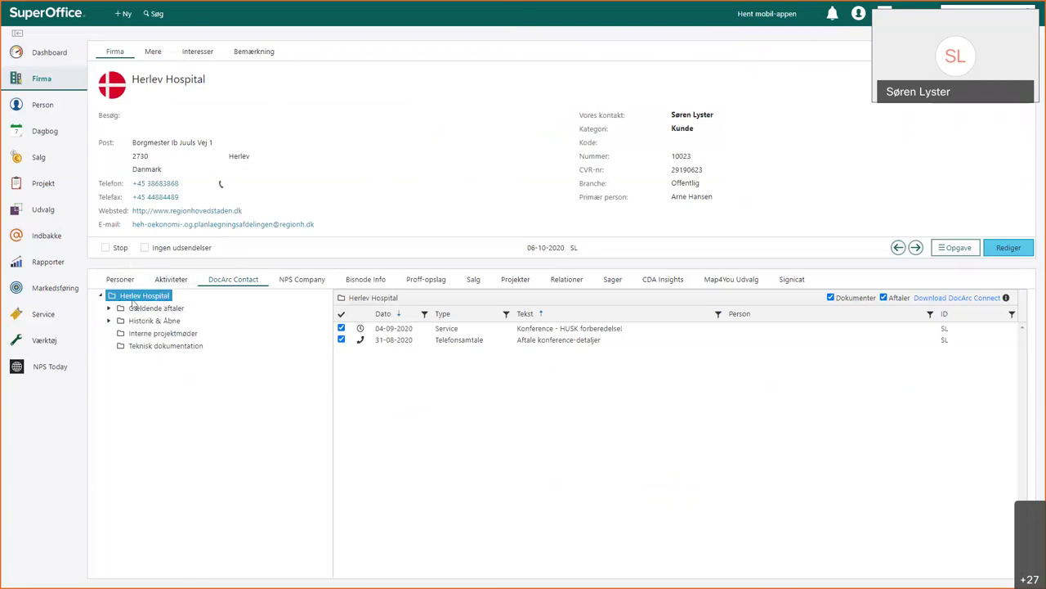
drag(210, 81, 127, 90)
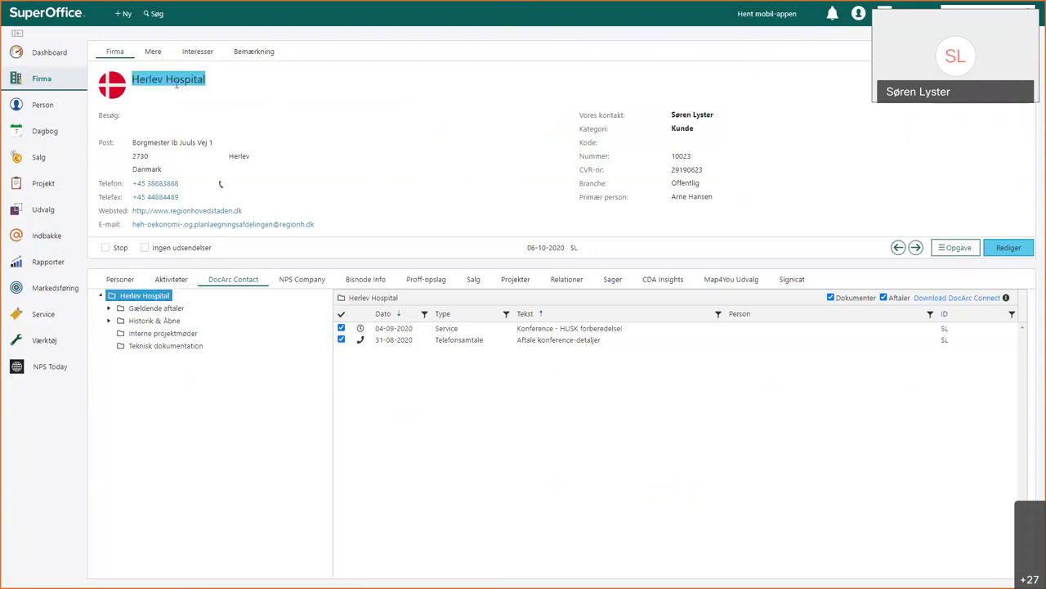
click(176, 85)
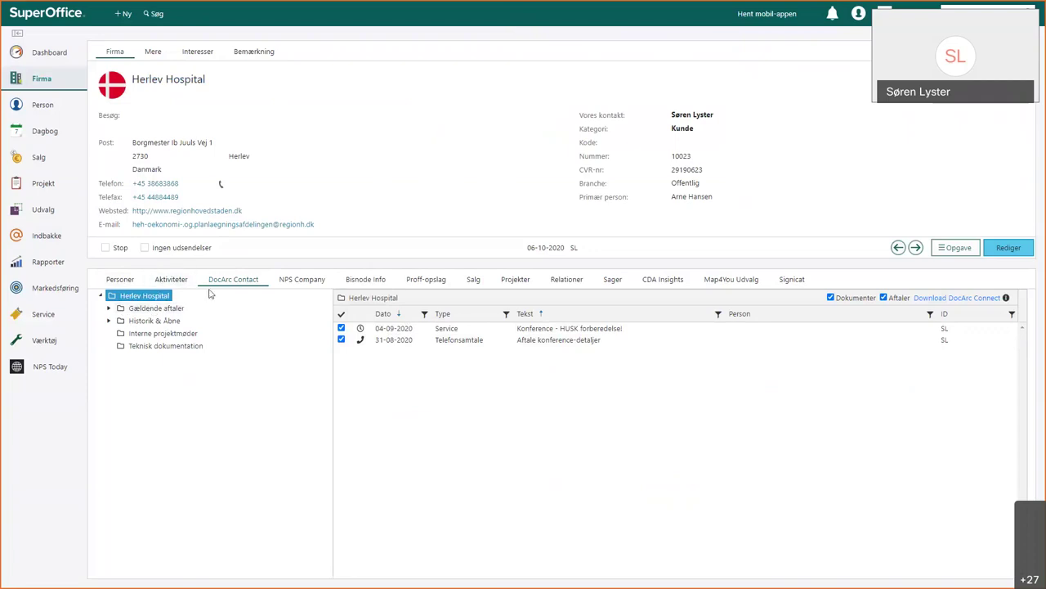
- Open the 31-08-2020 phone call "Aftale konference-detaljer" and check which projects it can be linked to, without saving
click(405, 342)
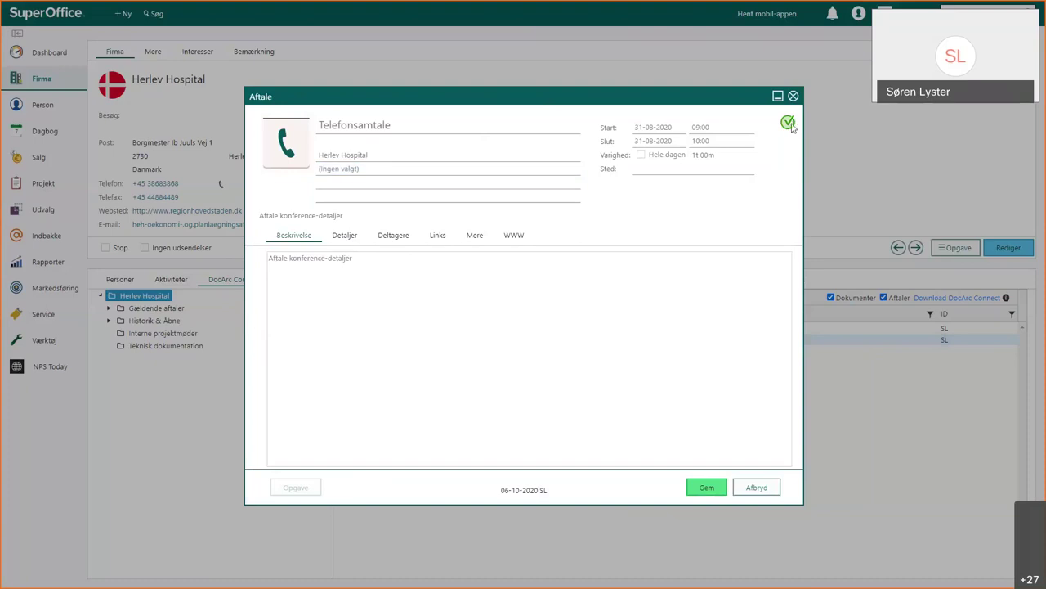
click(402, 125)
click(443, 182)
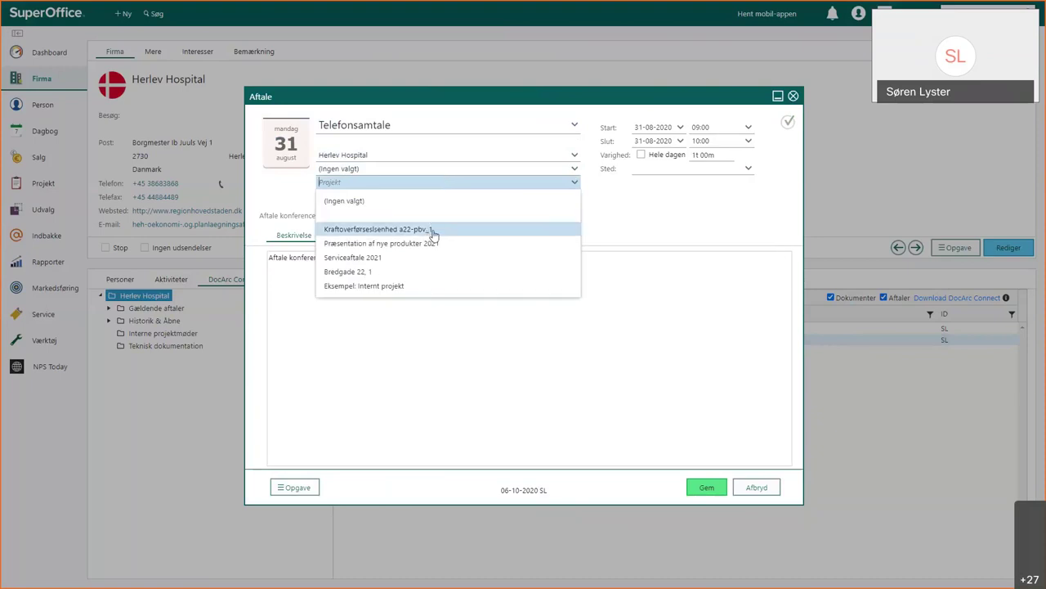
click(652, 239)
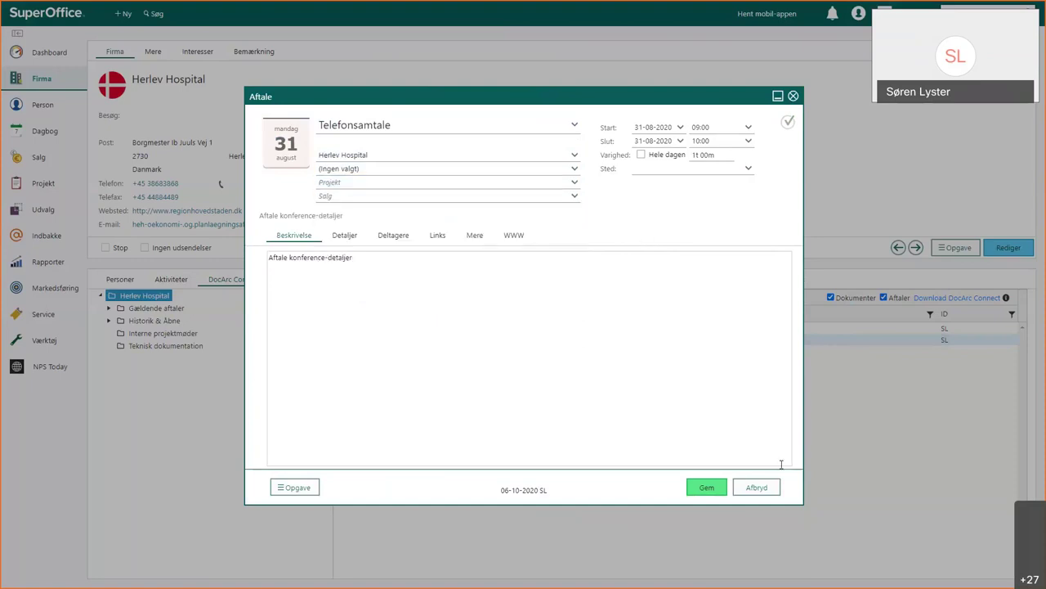
click(769, 488)
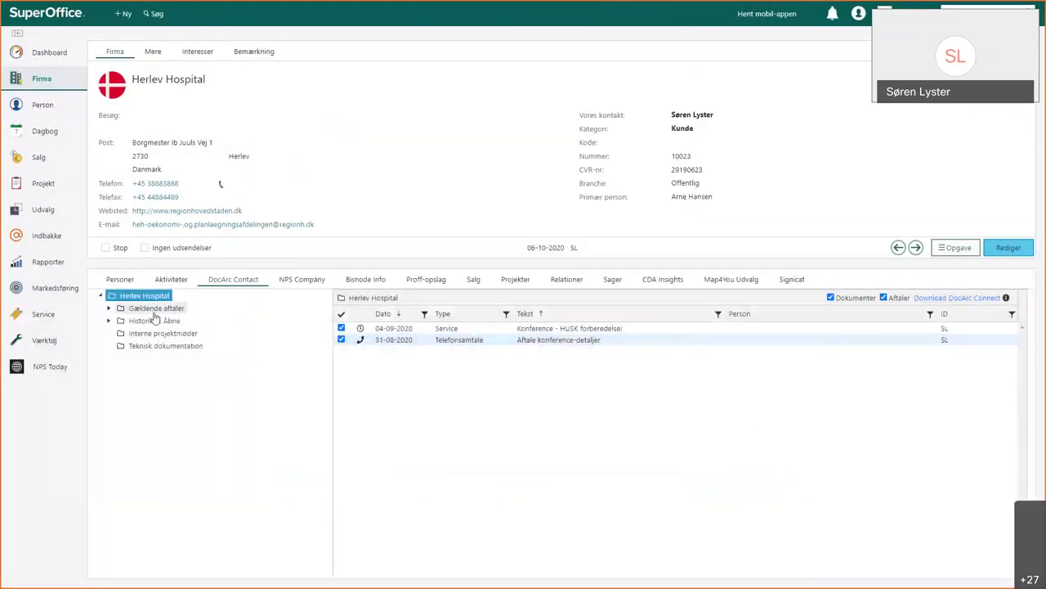
- Move the phone call "Aftale konference-detaljer" to the Møder folder under Historik & Åbne and display that folder
click(109, 321)
drag(390, 340, 147, 347)
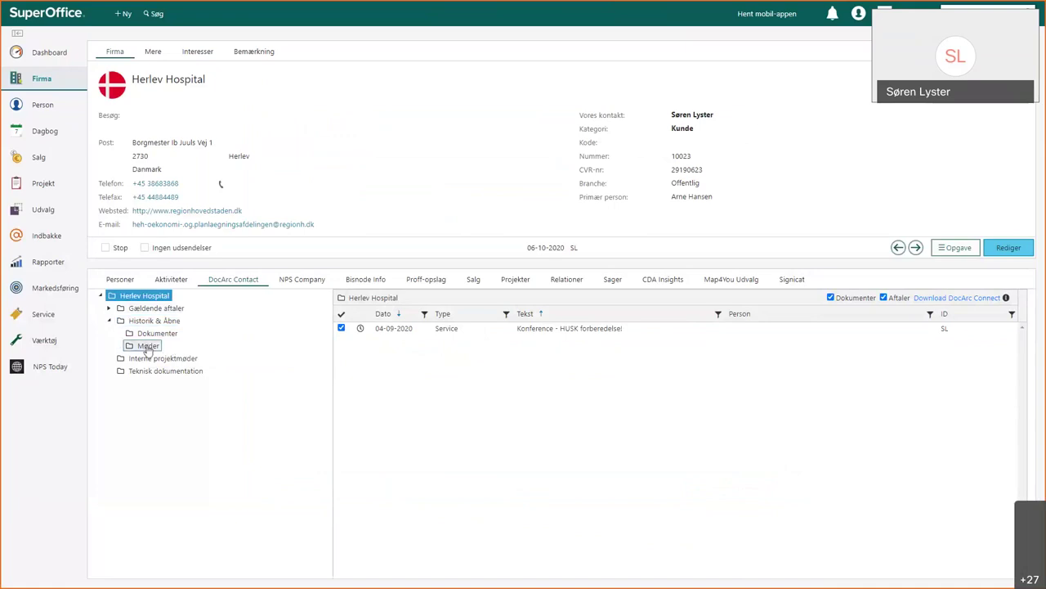
click(148, 346)
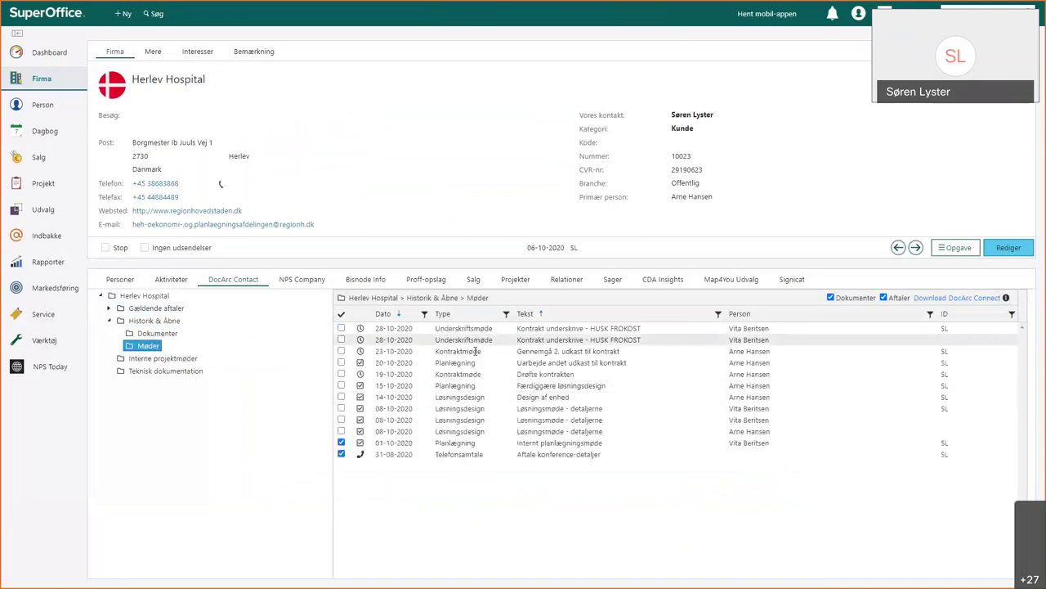